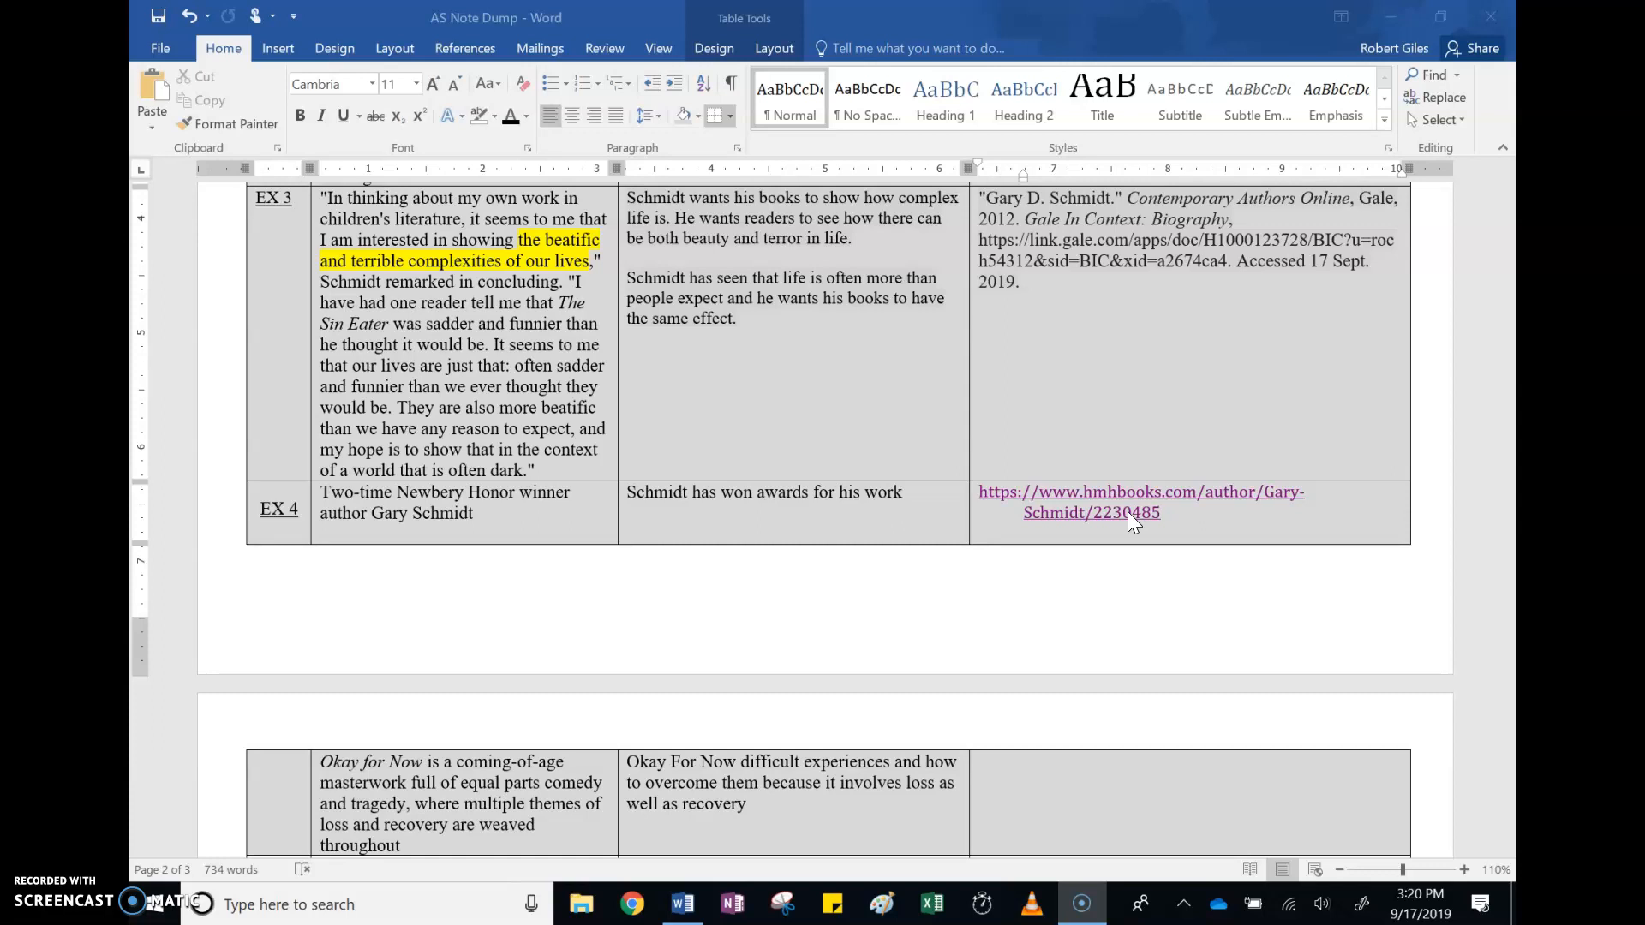
- Copy the address of the web page linked in the EX 4 row and start creating citations on easybib.com in a new tab
left_click(1127, 514)
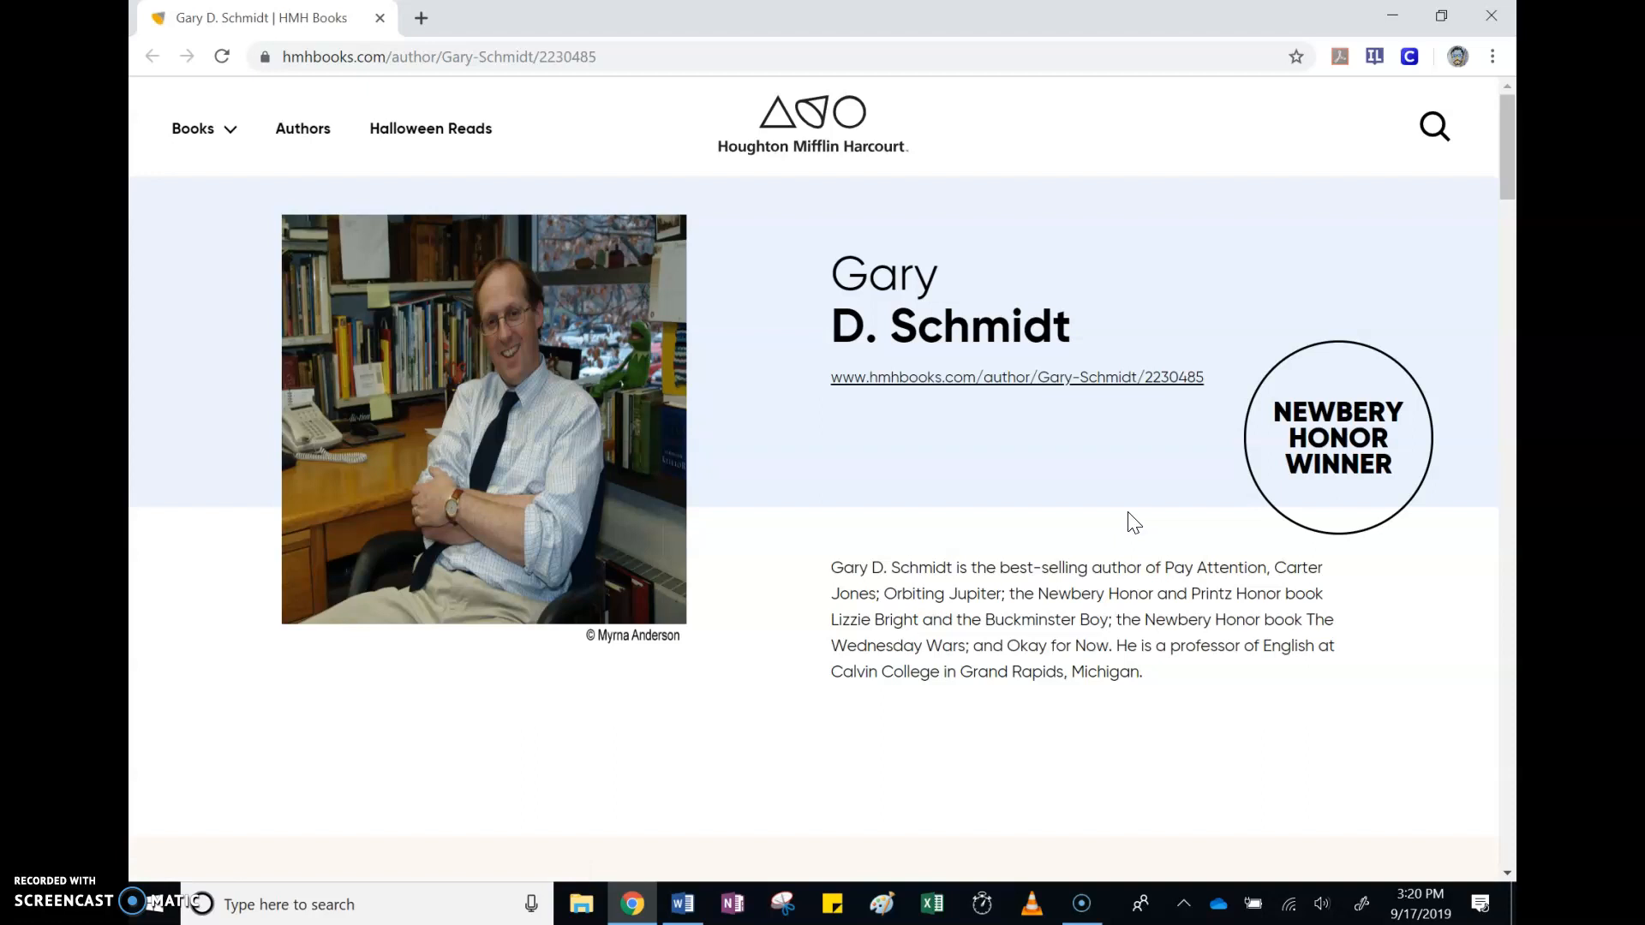
left_click(434, 57)
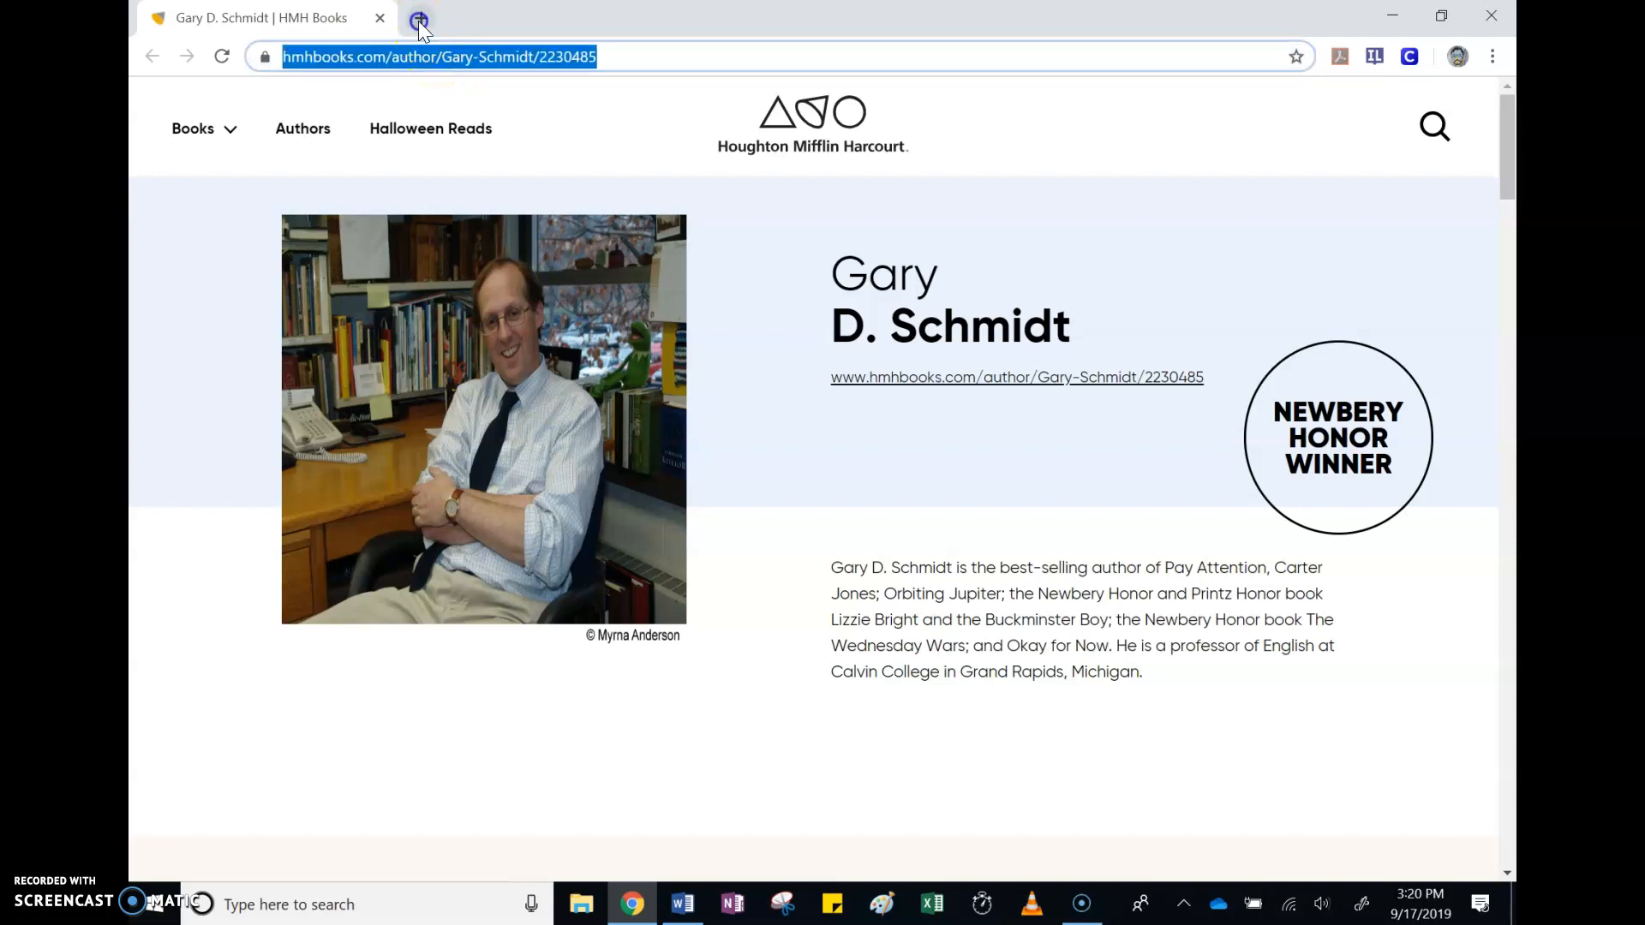
left_click(420, 19)
type("easybib.com")
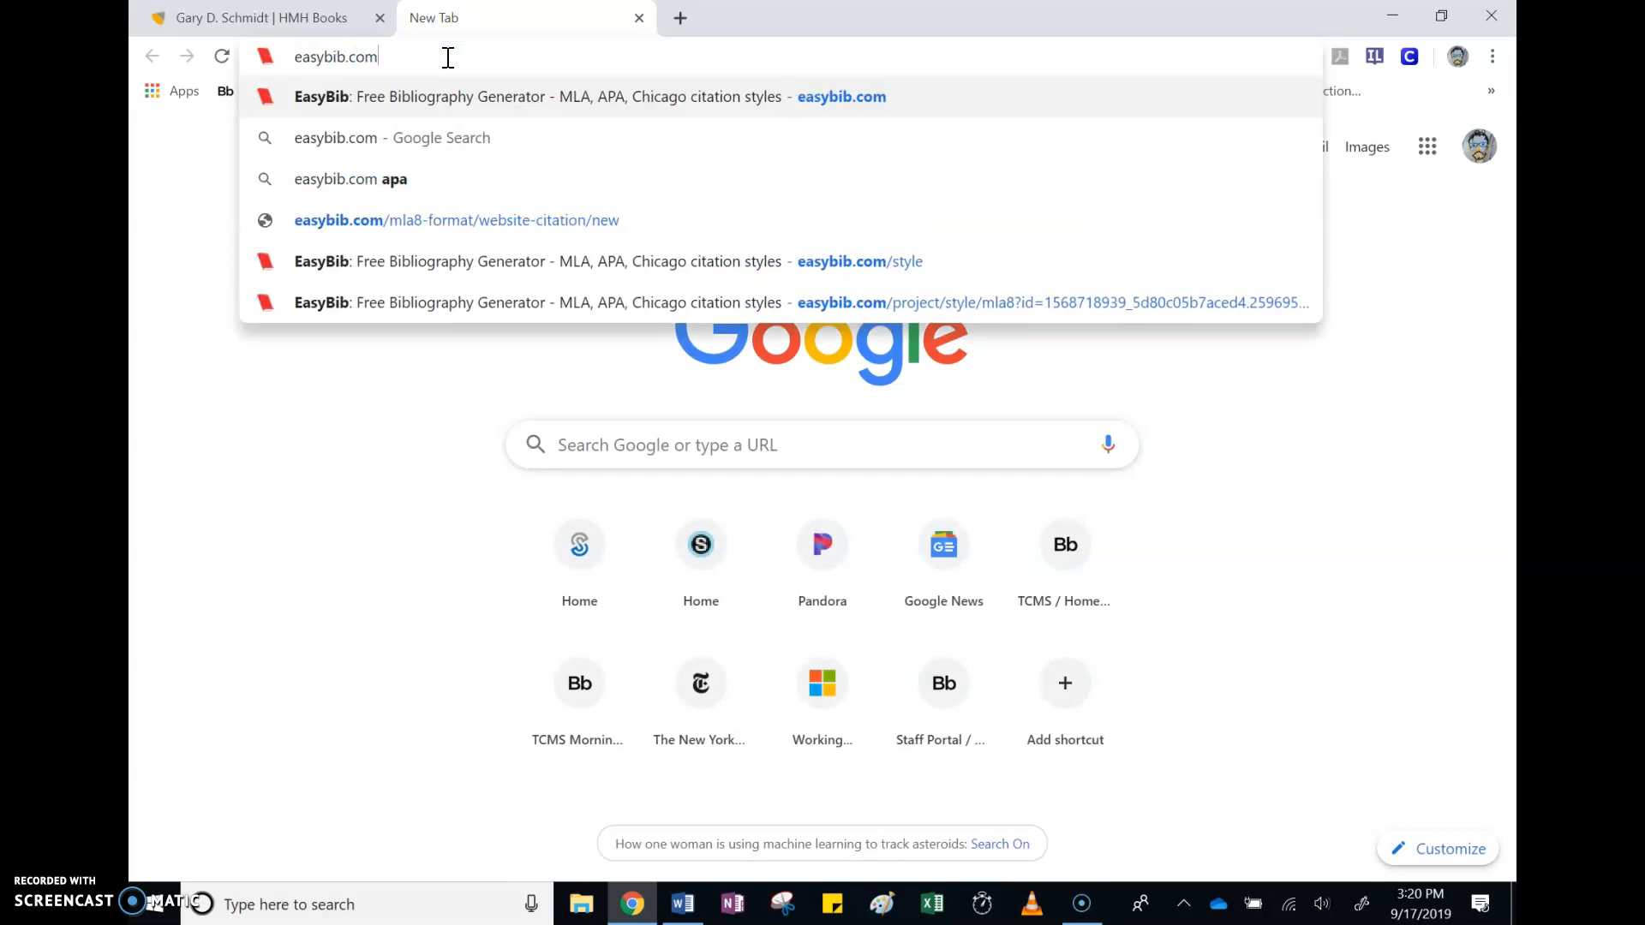
key("Return")
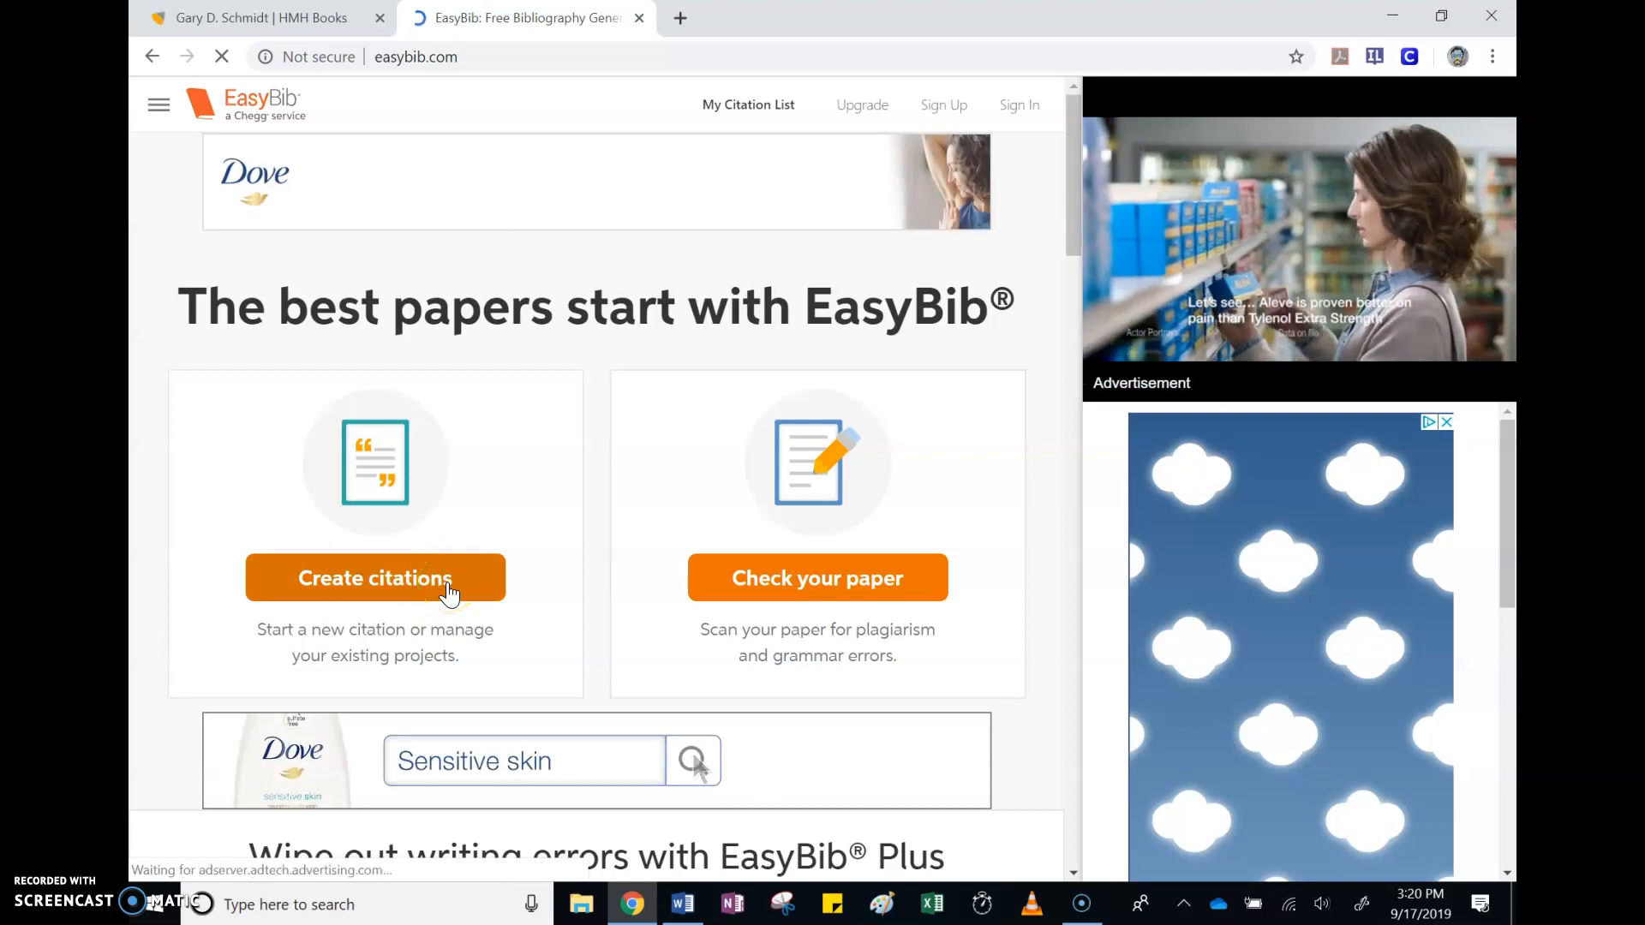
left_click(448, 589)
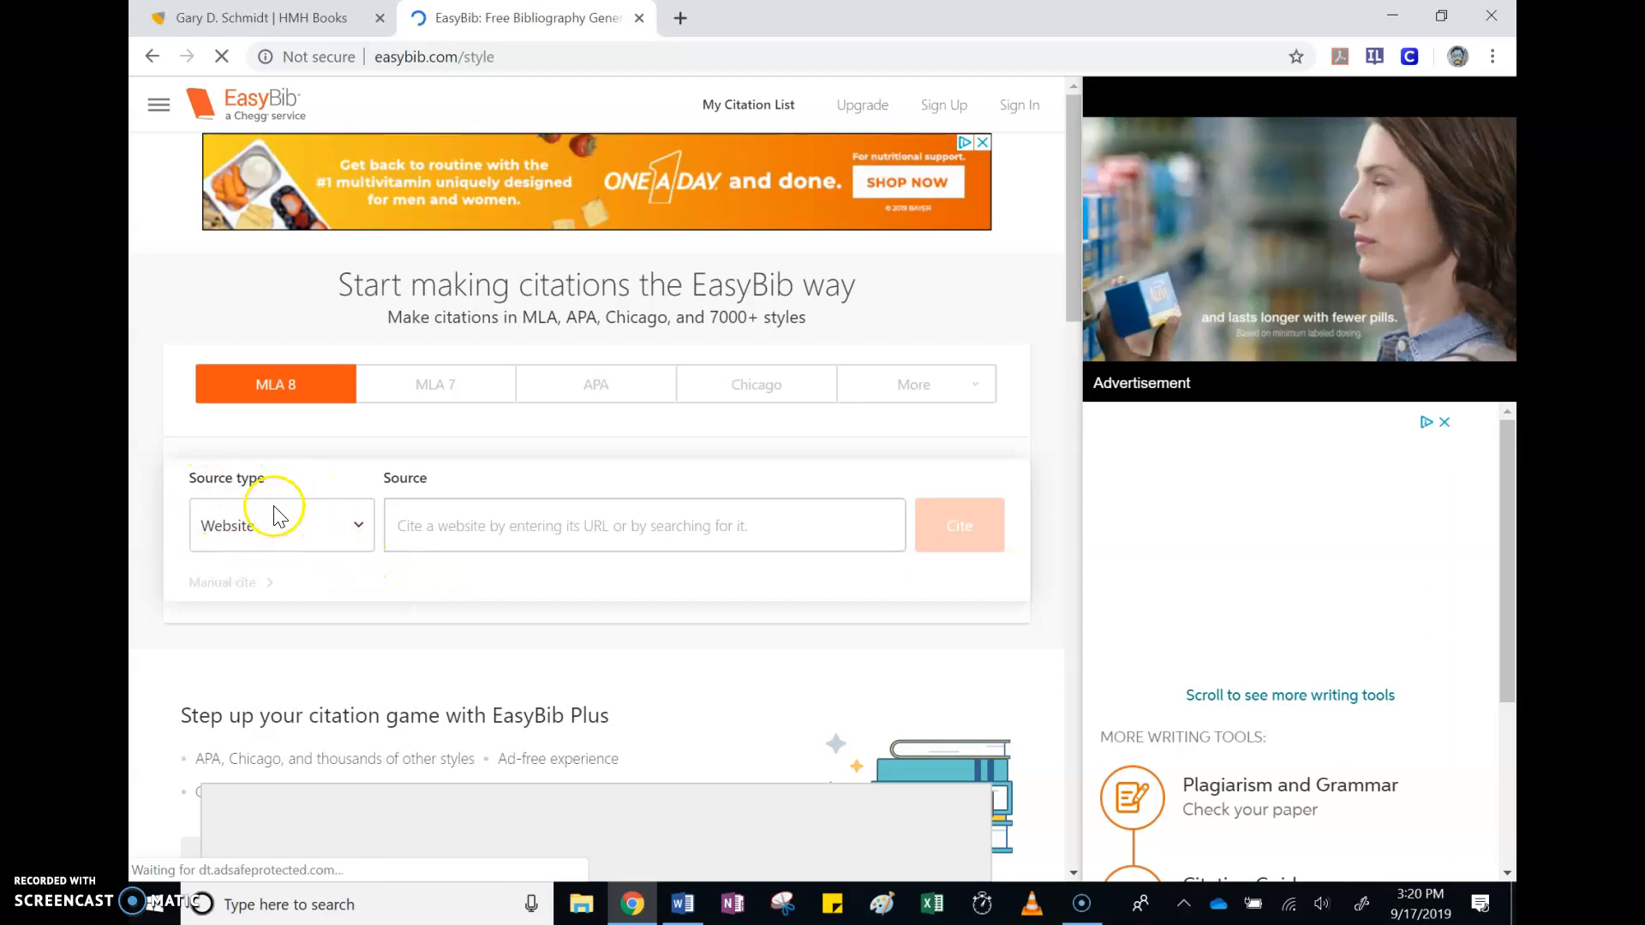
left_click(360, 524)
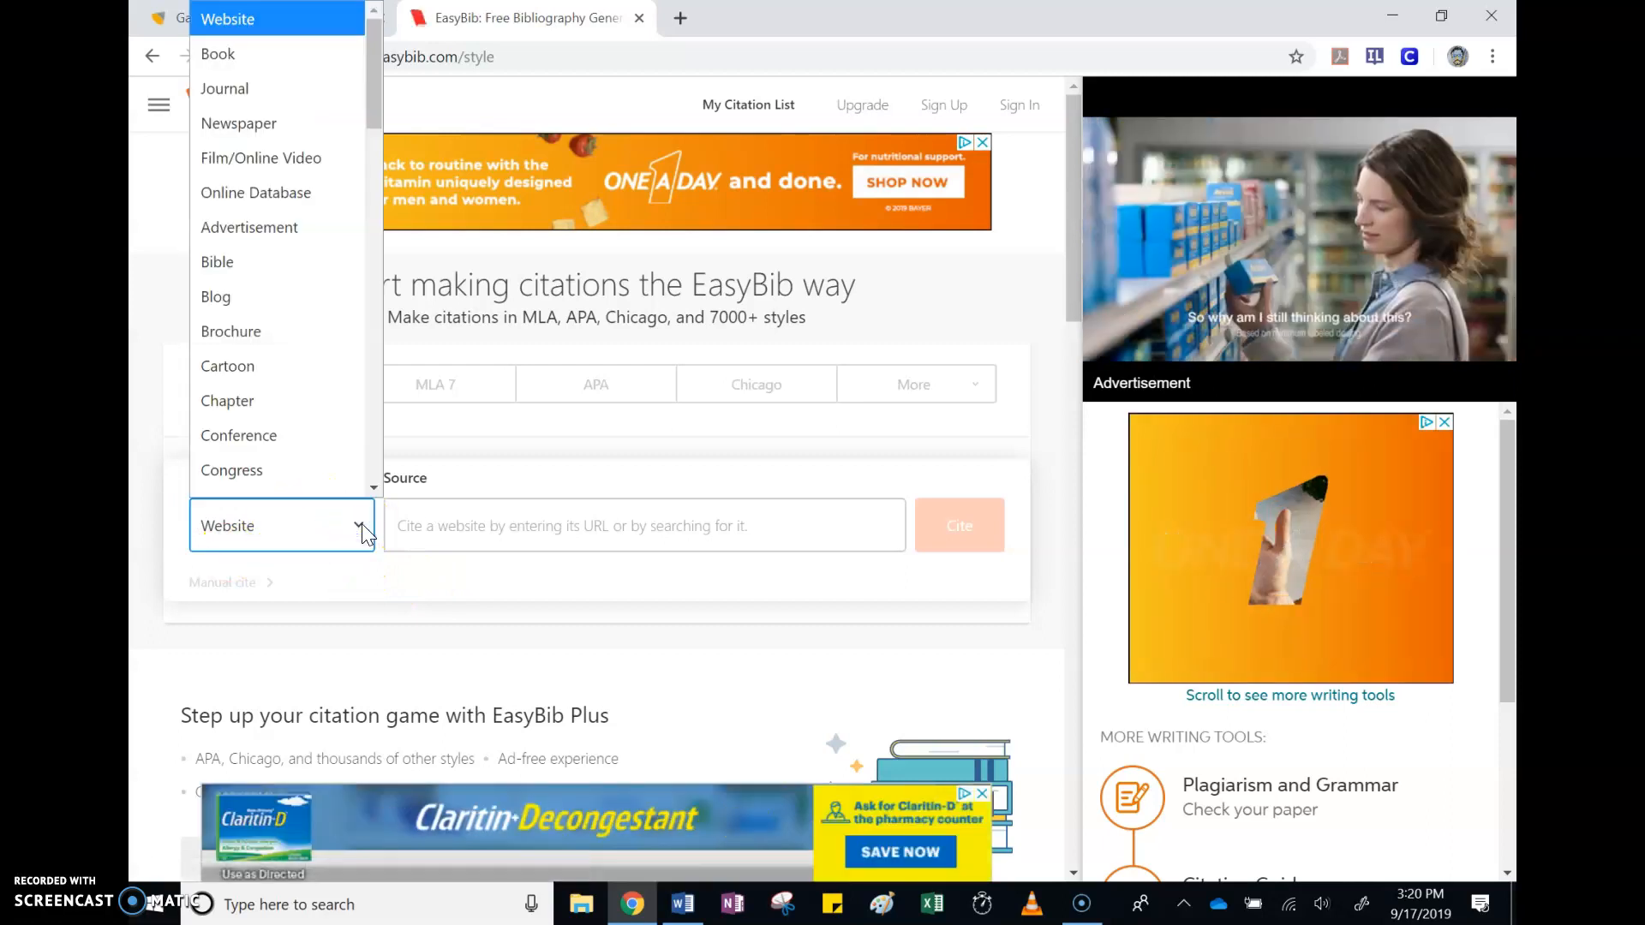
left_click(360, 524)
left_click(270, 392)
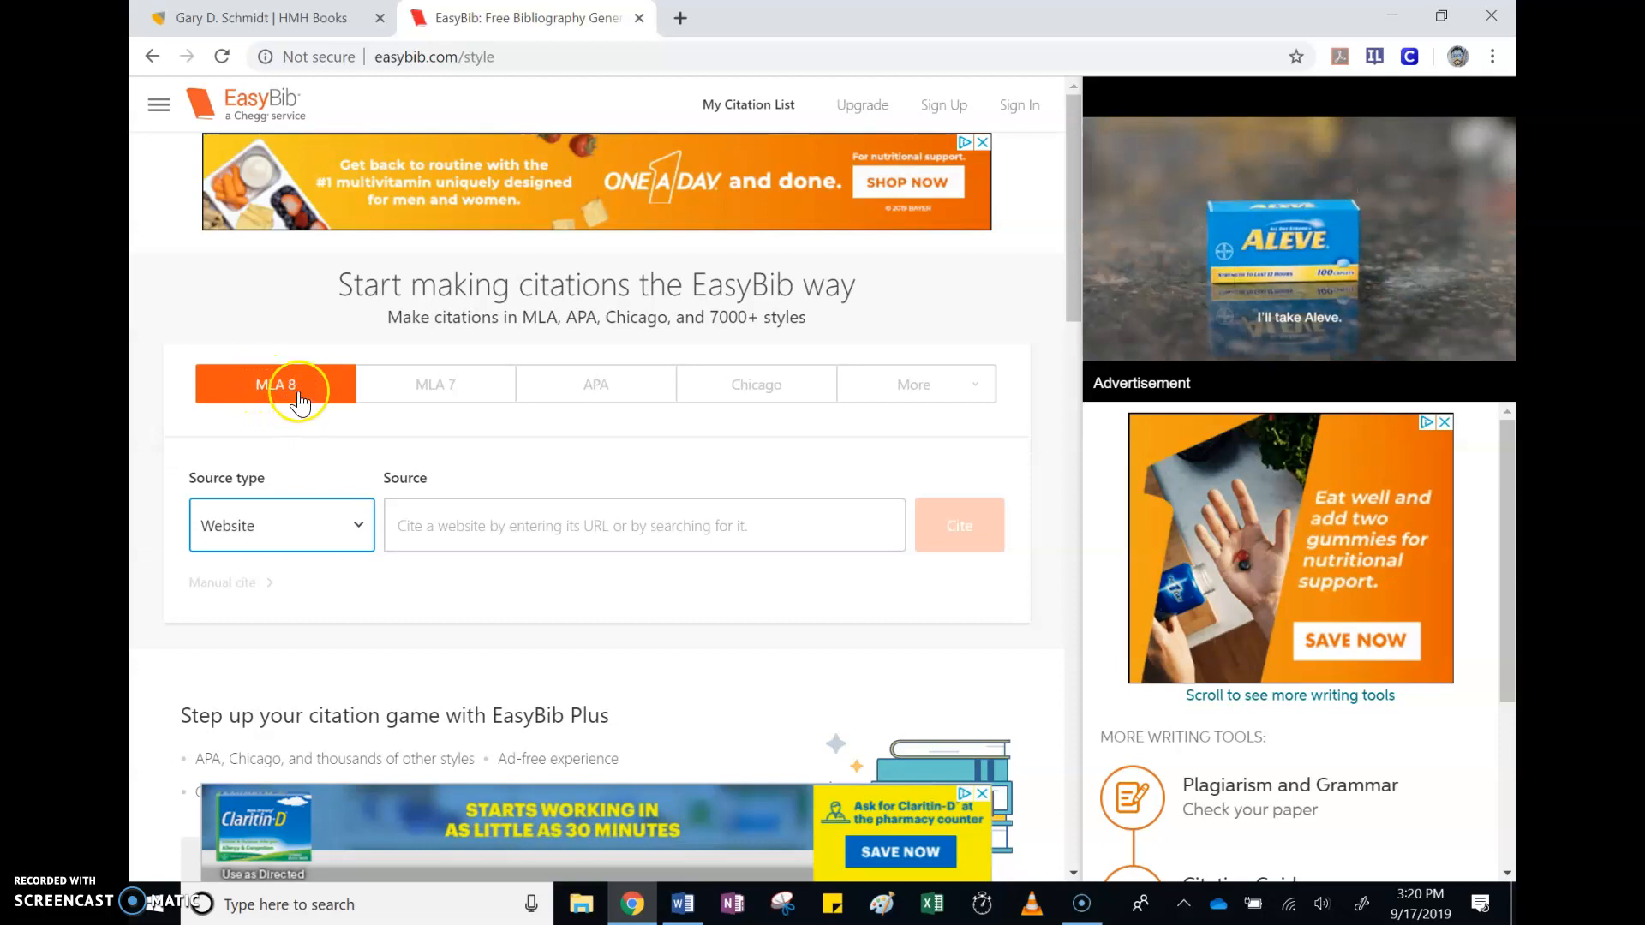
left_click(535, 532)
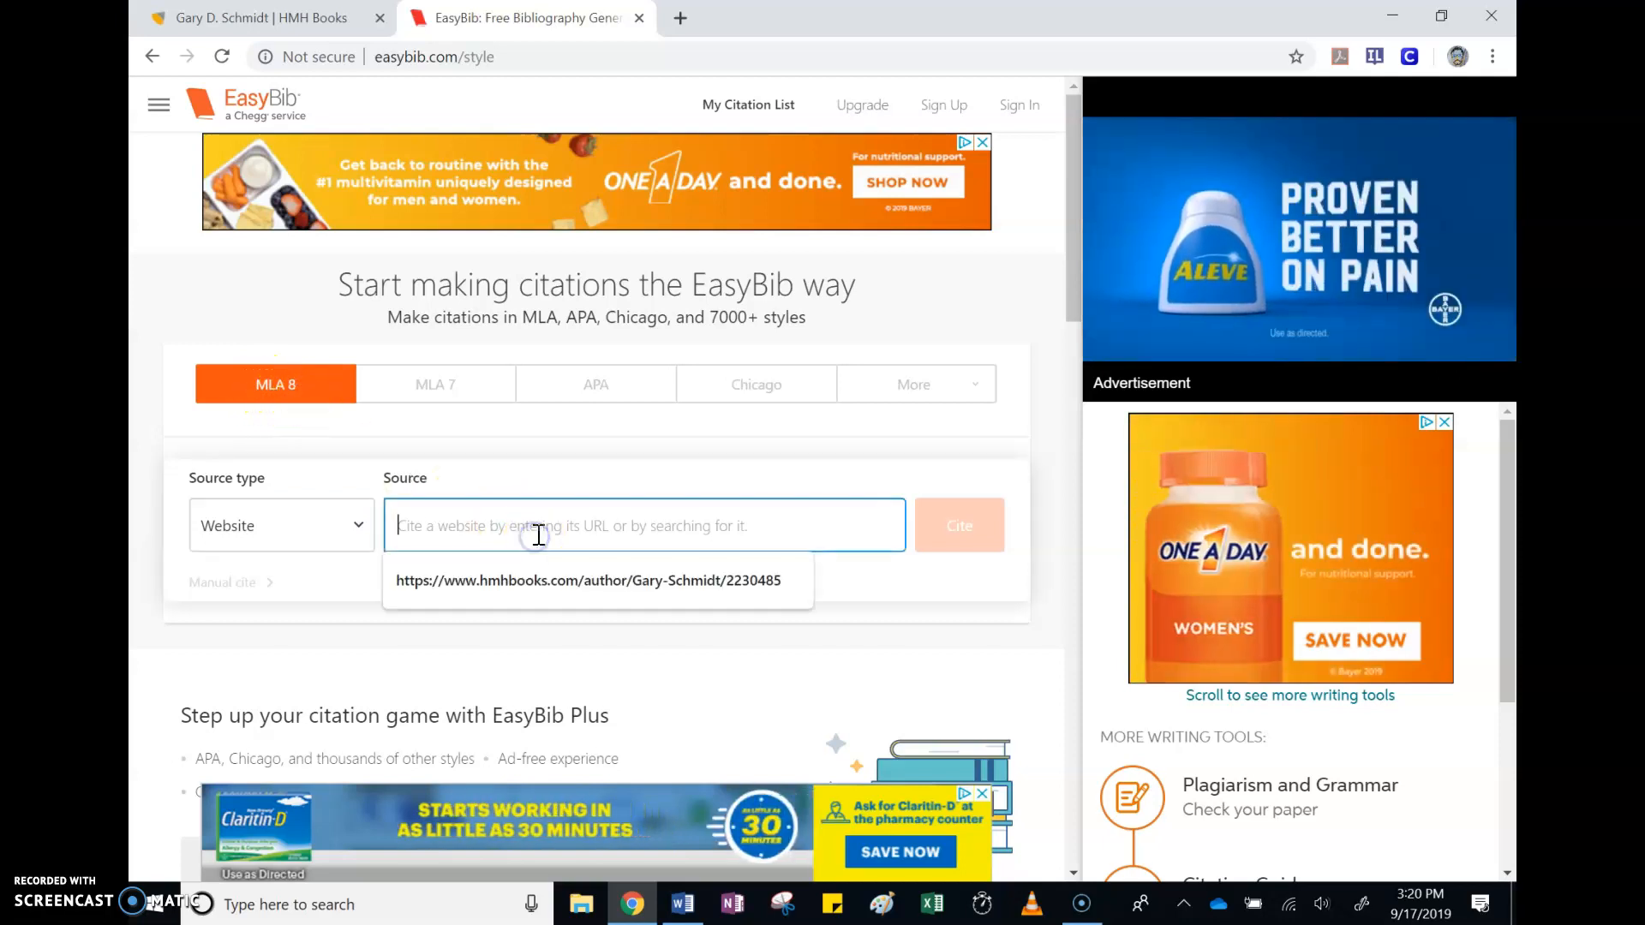
type("https://www.hmhbooks.com/author/Gary-Schmidt/2230485")
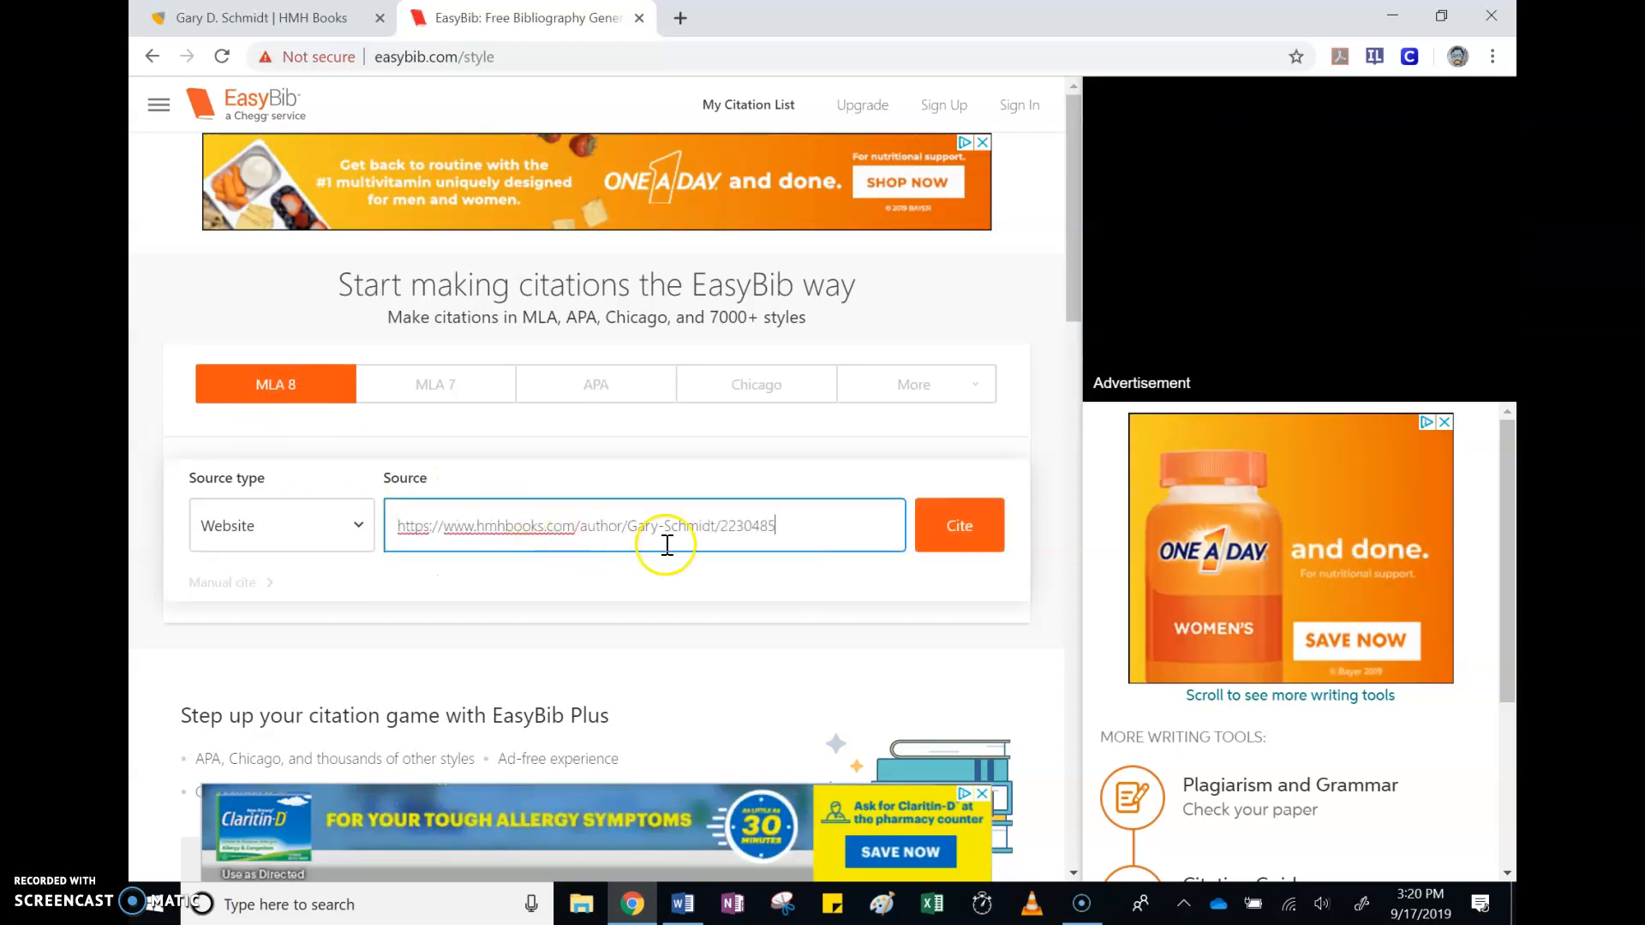
left_click(962, 531)
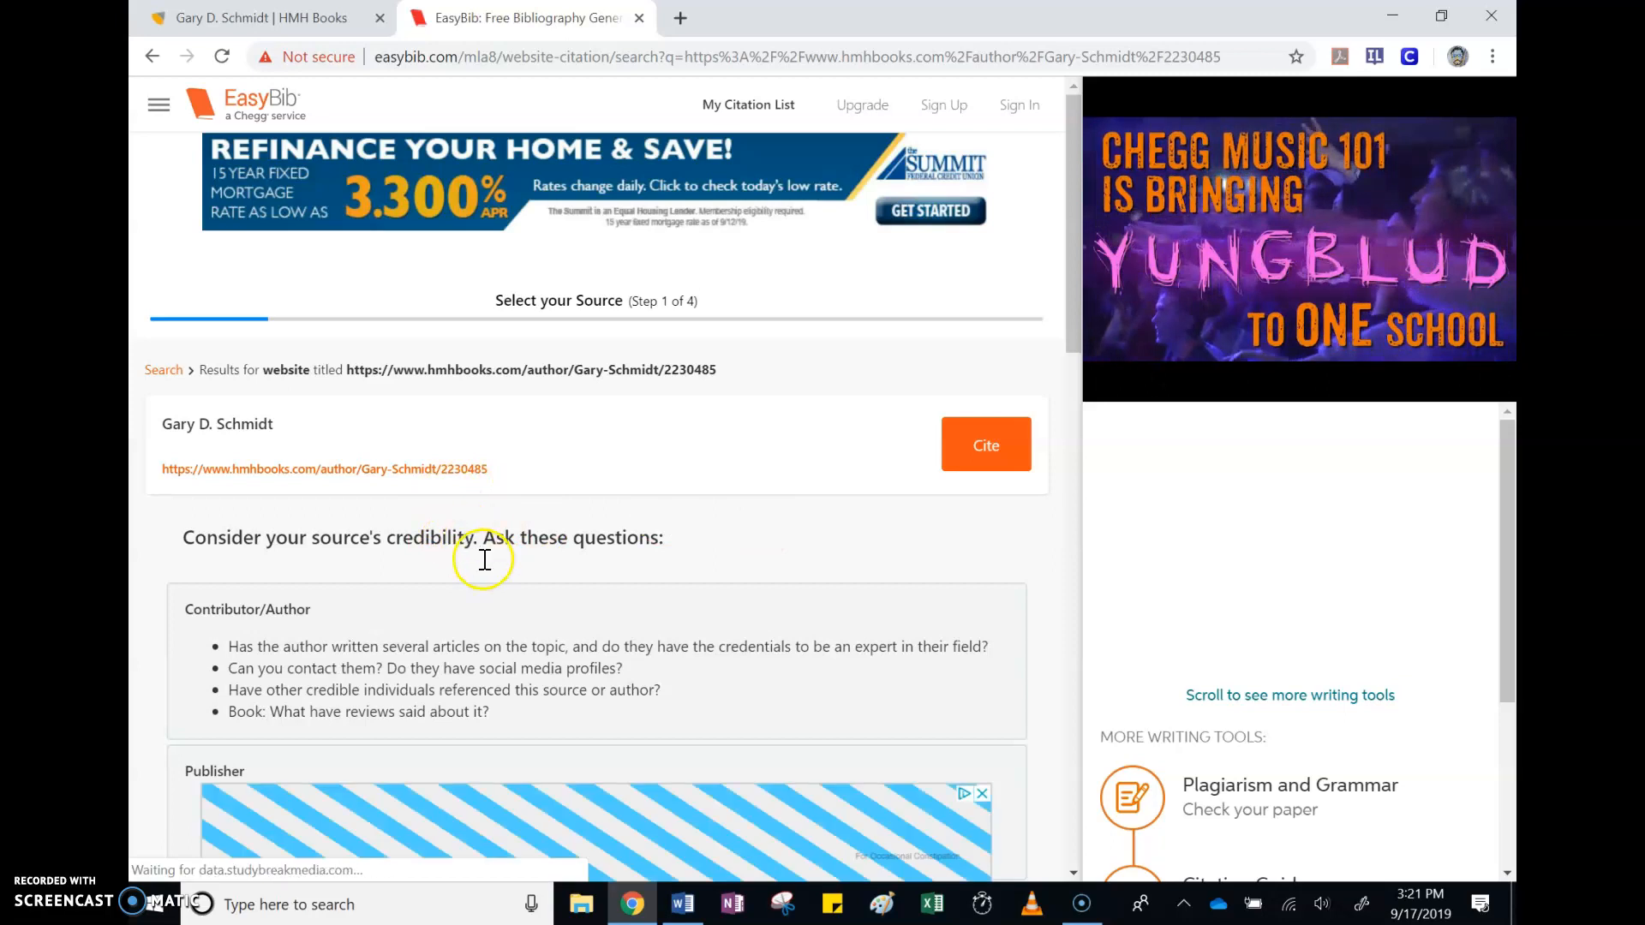
- Compare the search result with the original page, cite it, and continue past the review of the source information
left_click(304, 15)
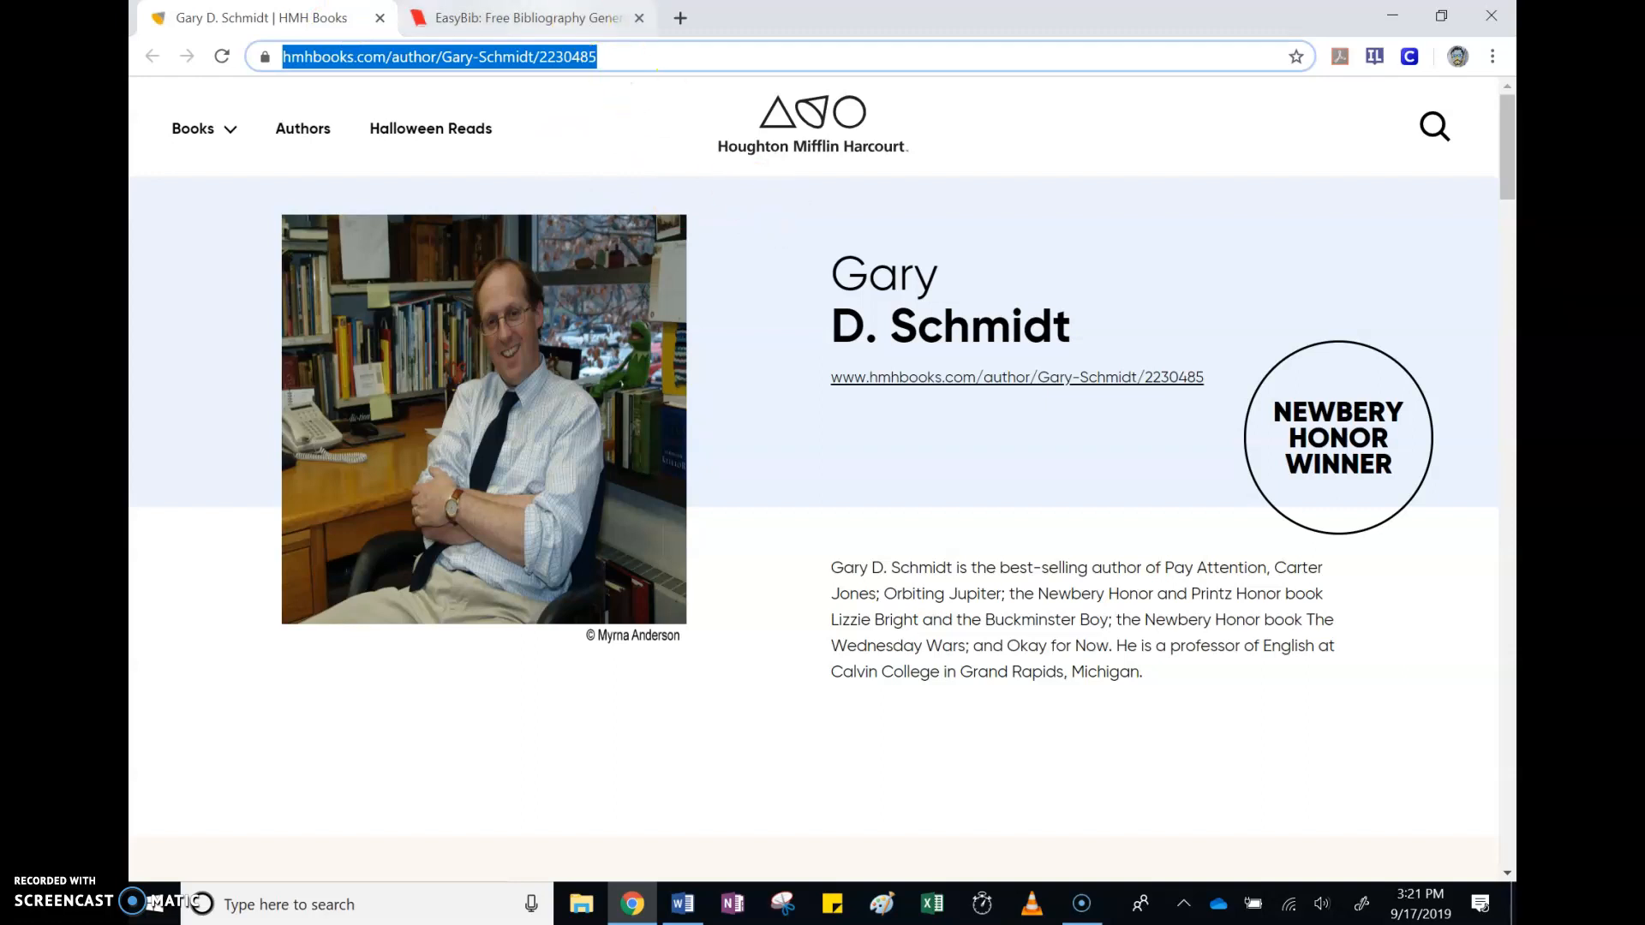
left_click(528, 17)
left_click(1000, 451)
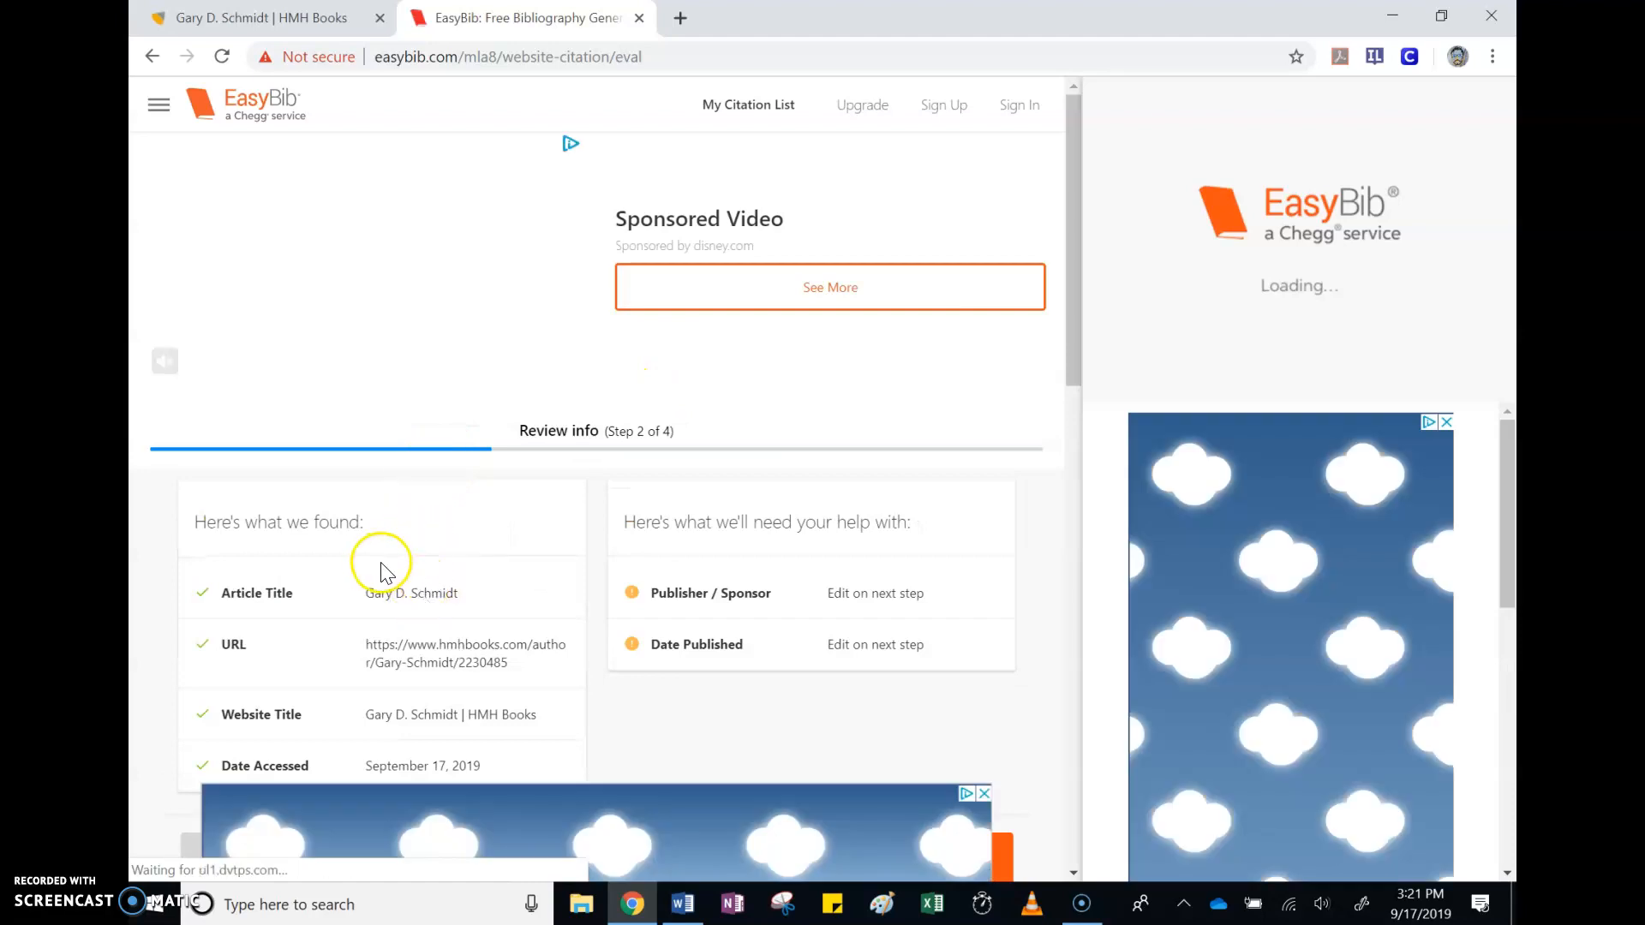
scroll(409, 557, "down", 1)
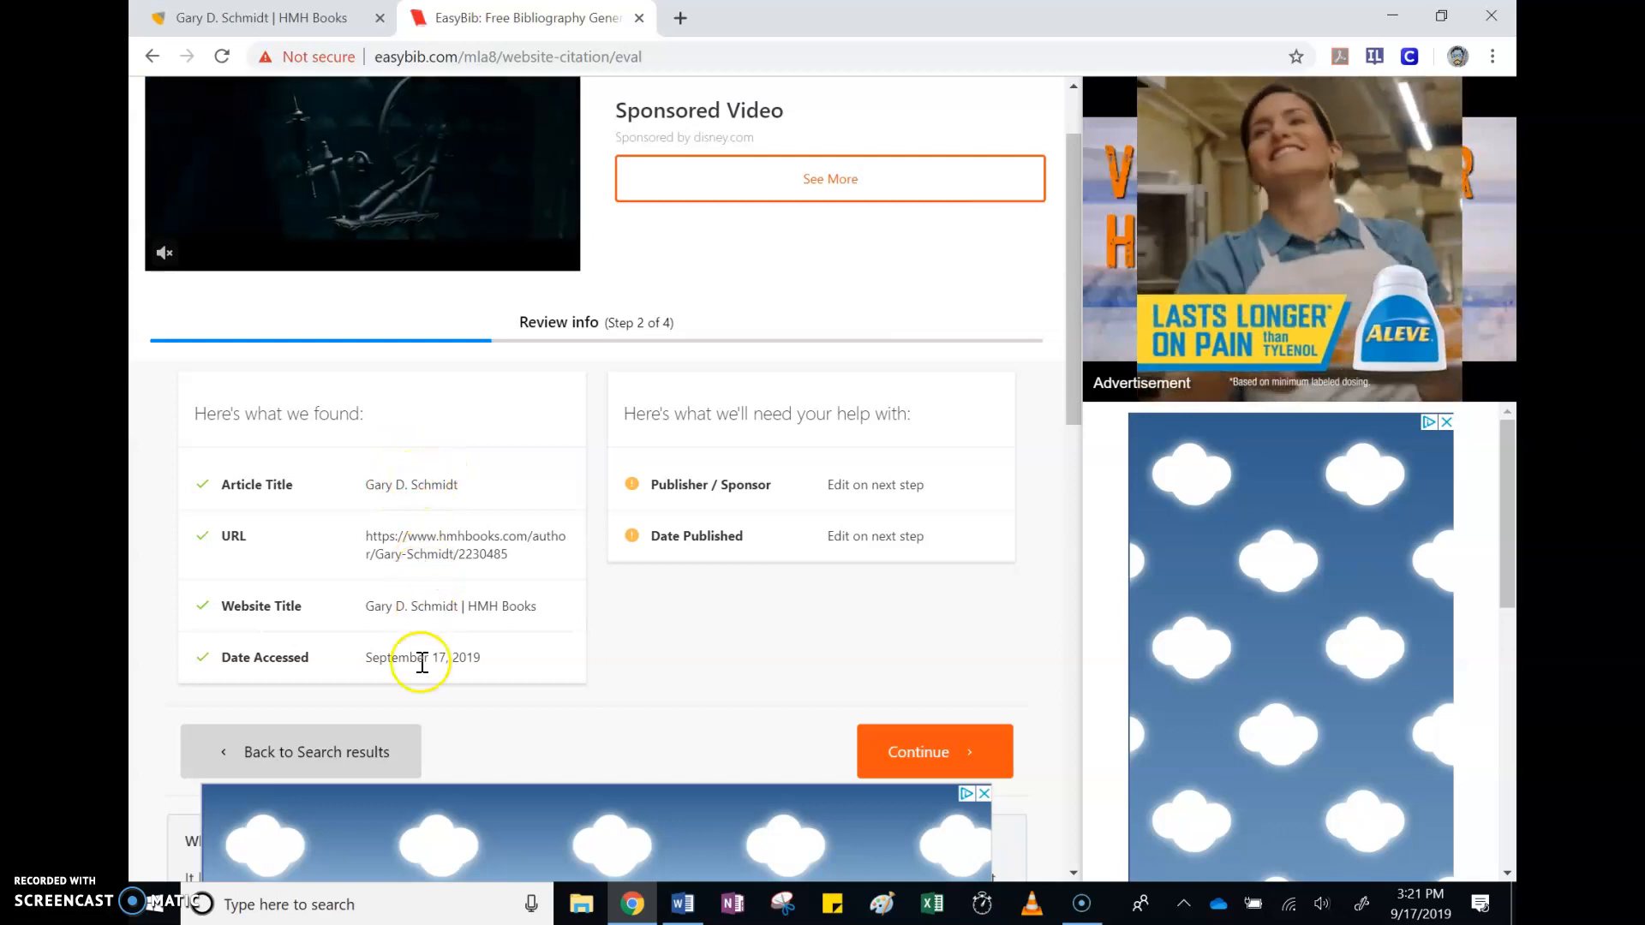
left_click(943, 757)
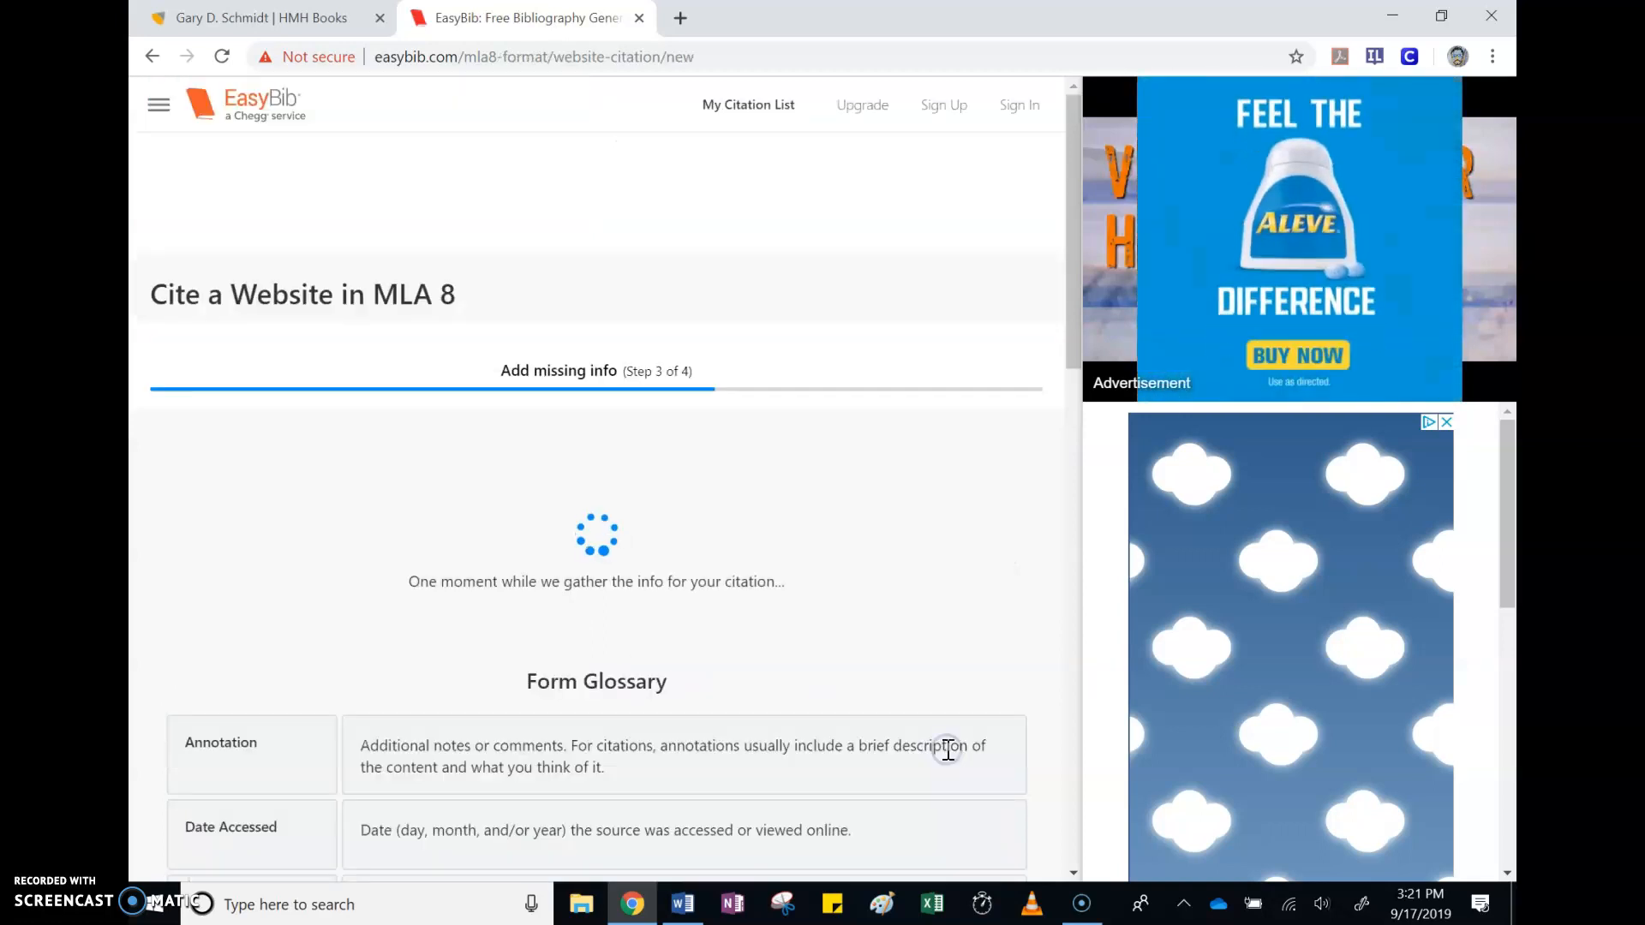
- Check the HMH Books page for the missing author, publisher and date details, and complete the citation with those fields blank
scroll(816, 587, "down", 4)
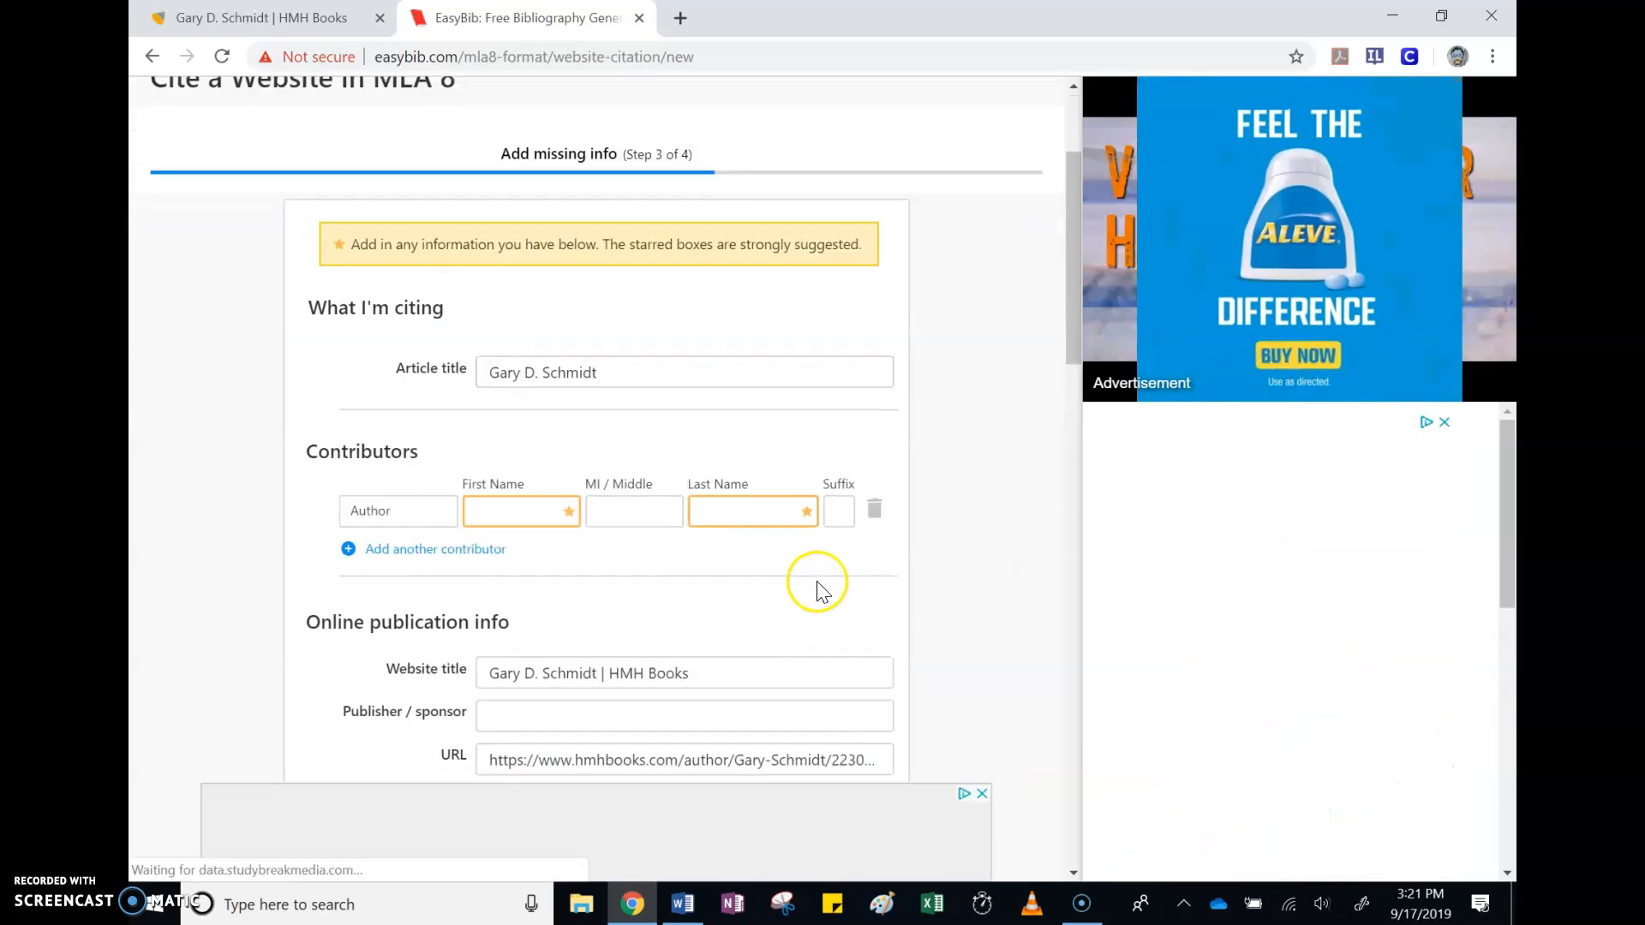
scroll(736, 480, "down", 1)
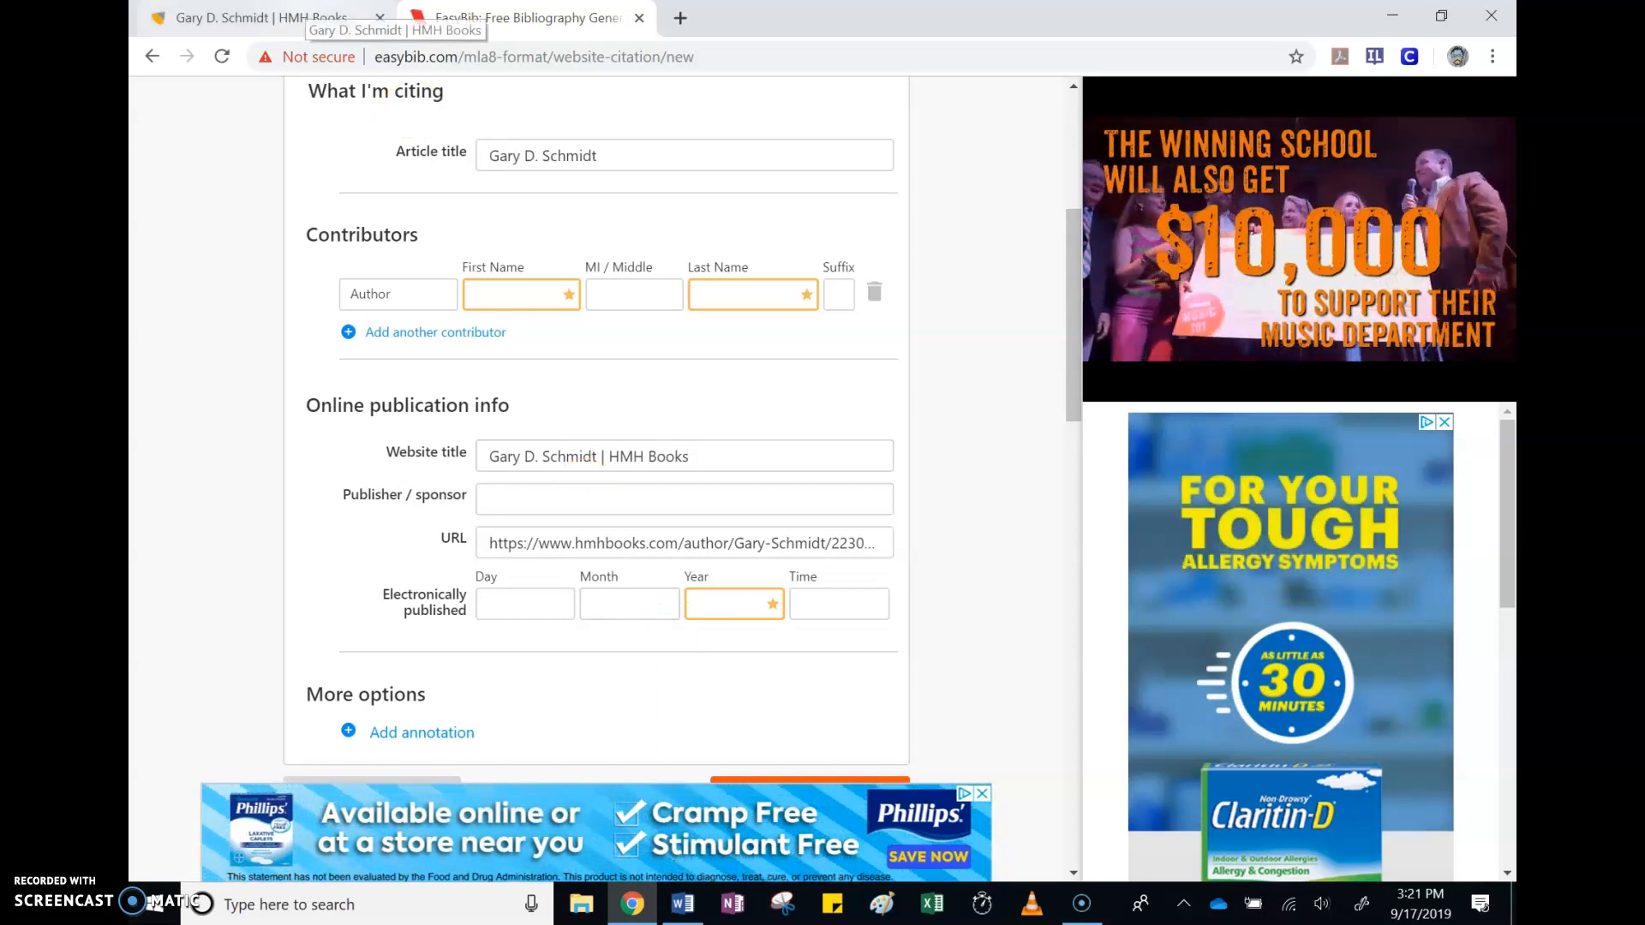
left_click(309, 18)
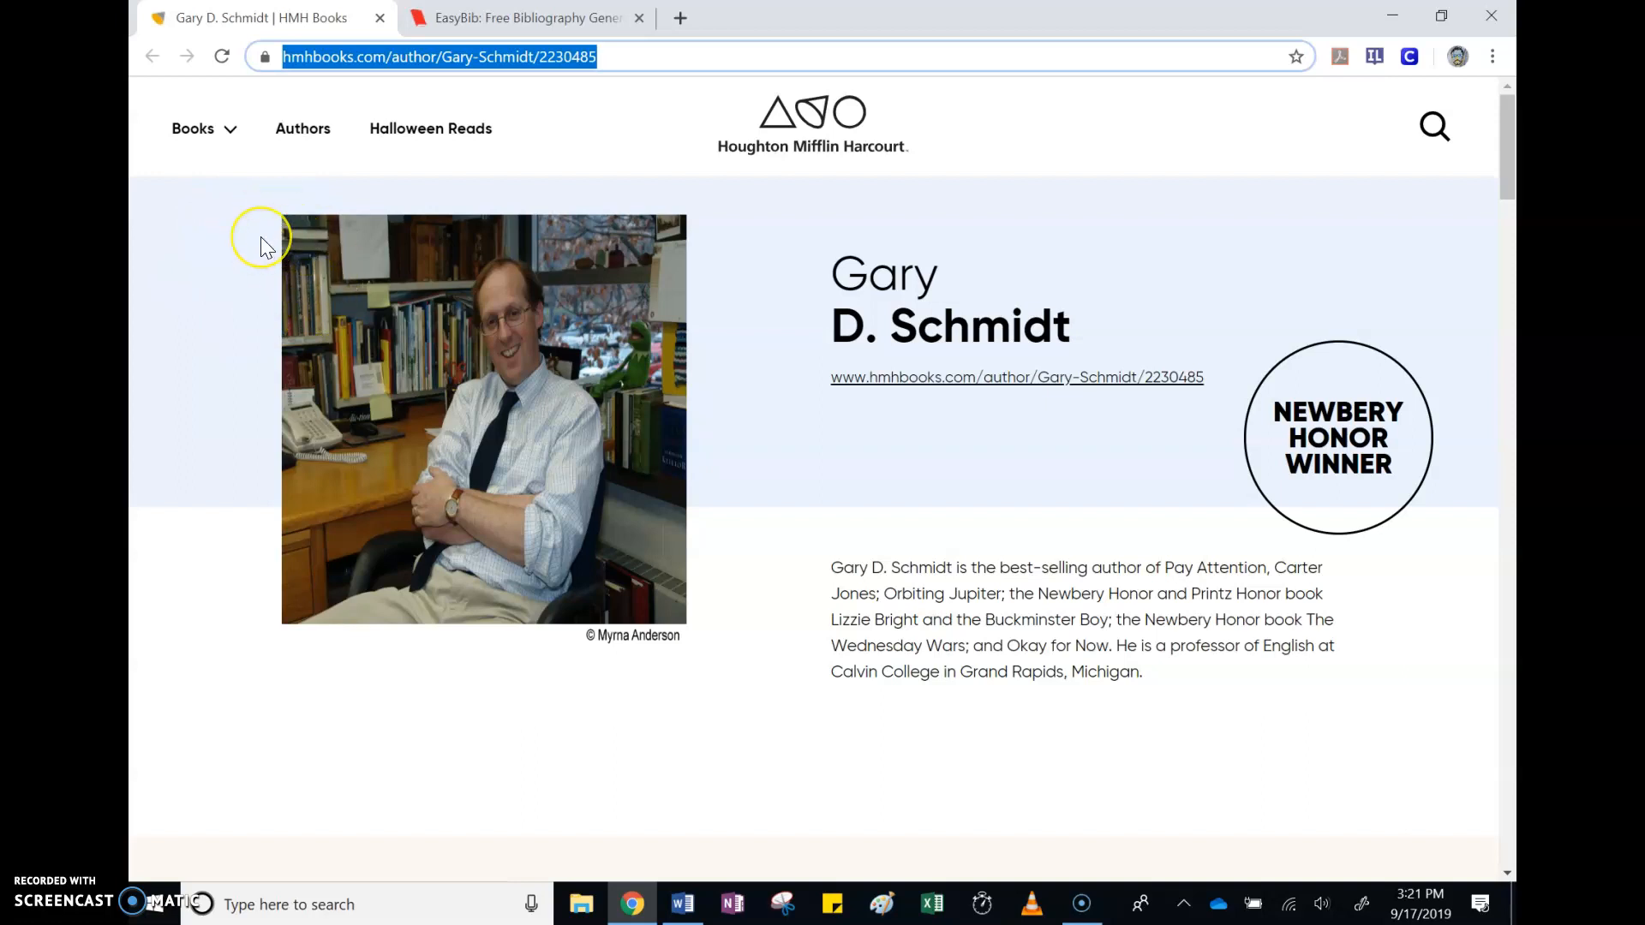
left_click_drag(1508, 142, 1501, 822)
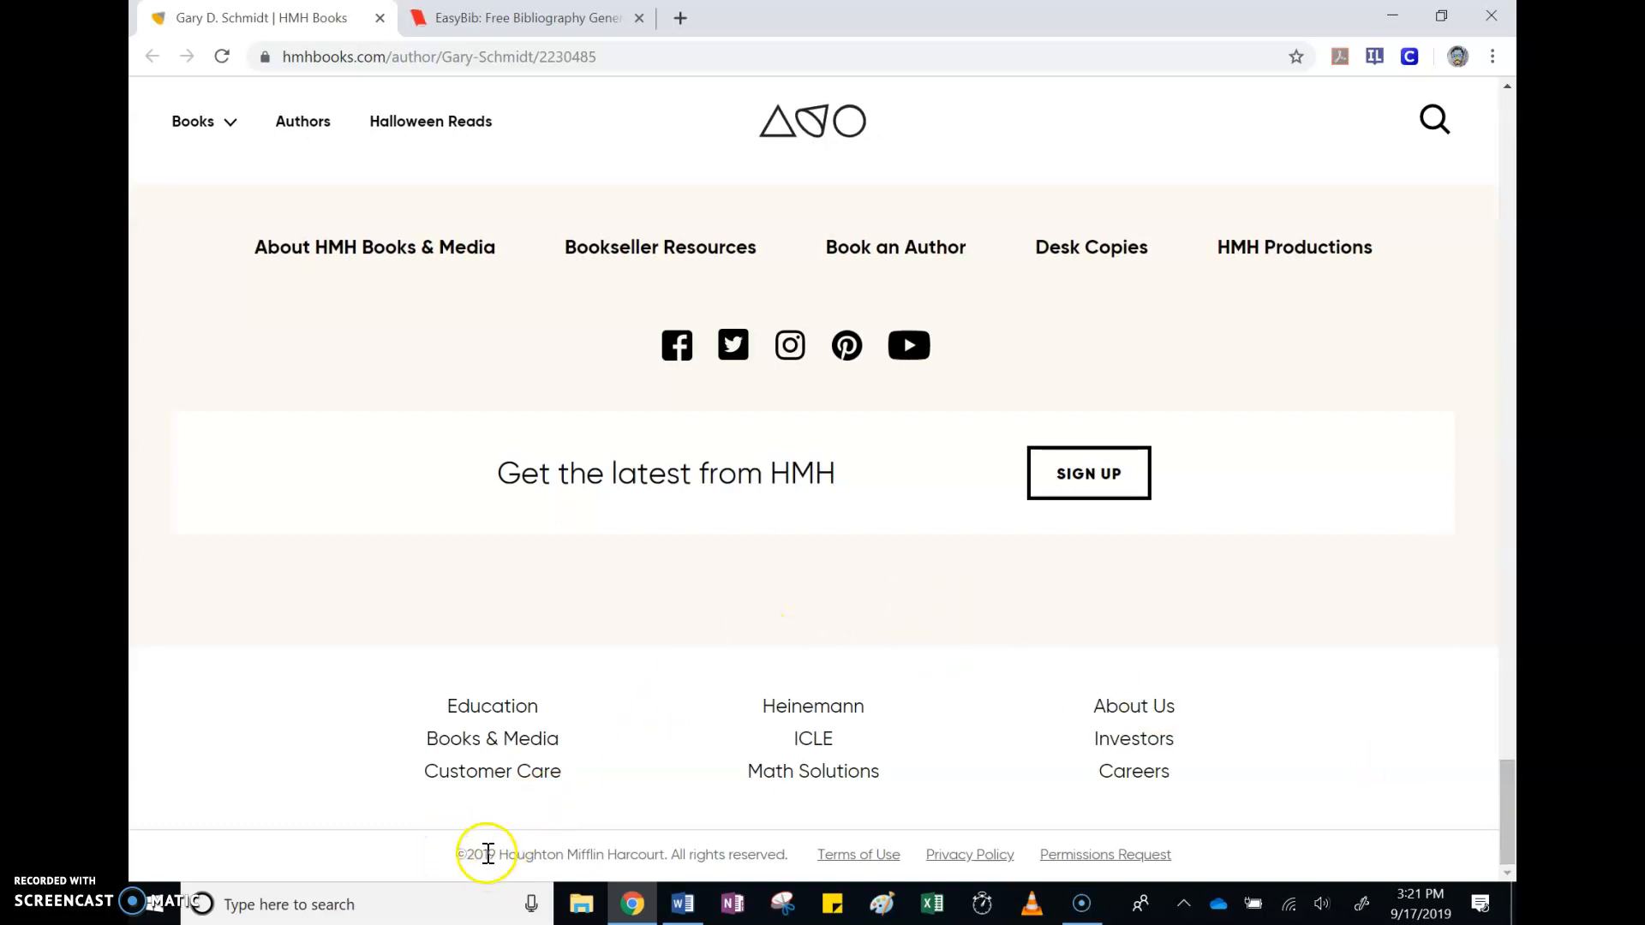
left_click_drag(1509, 822, 1504, 127)
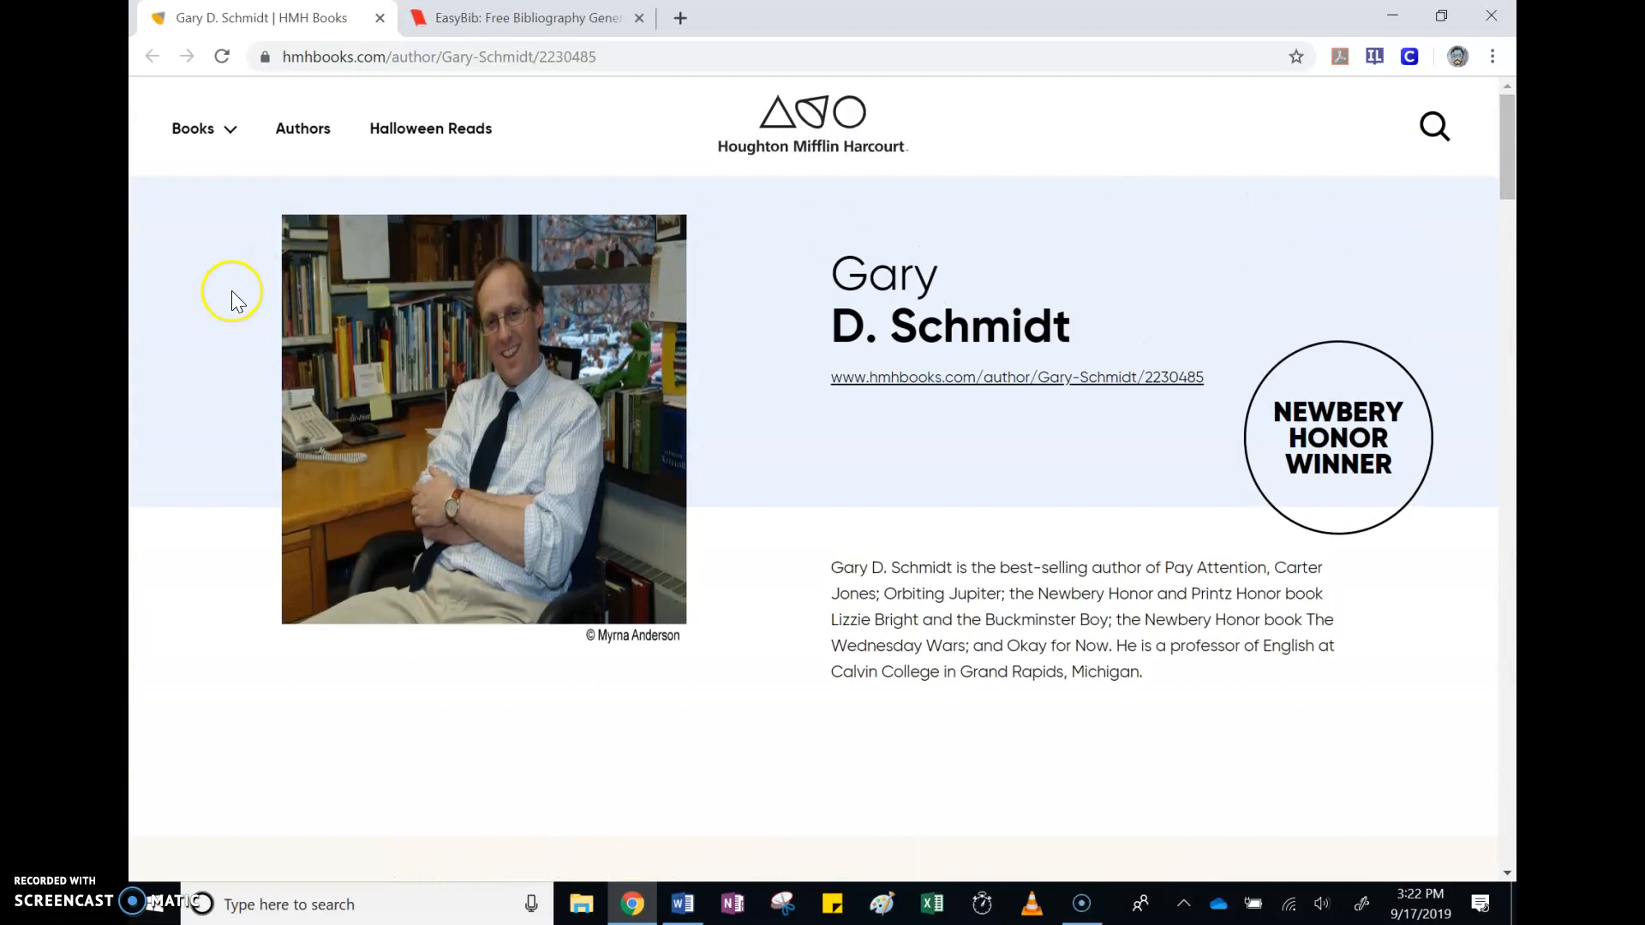
left_click(531, 17)
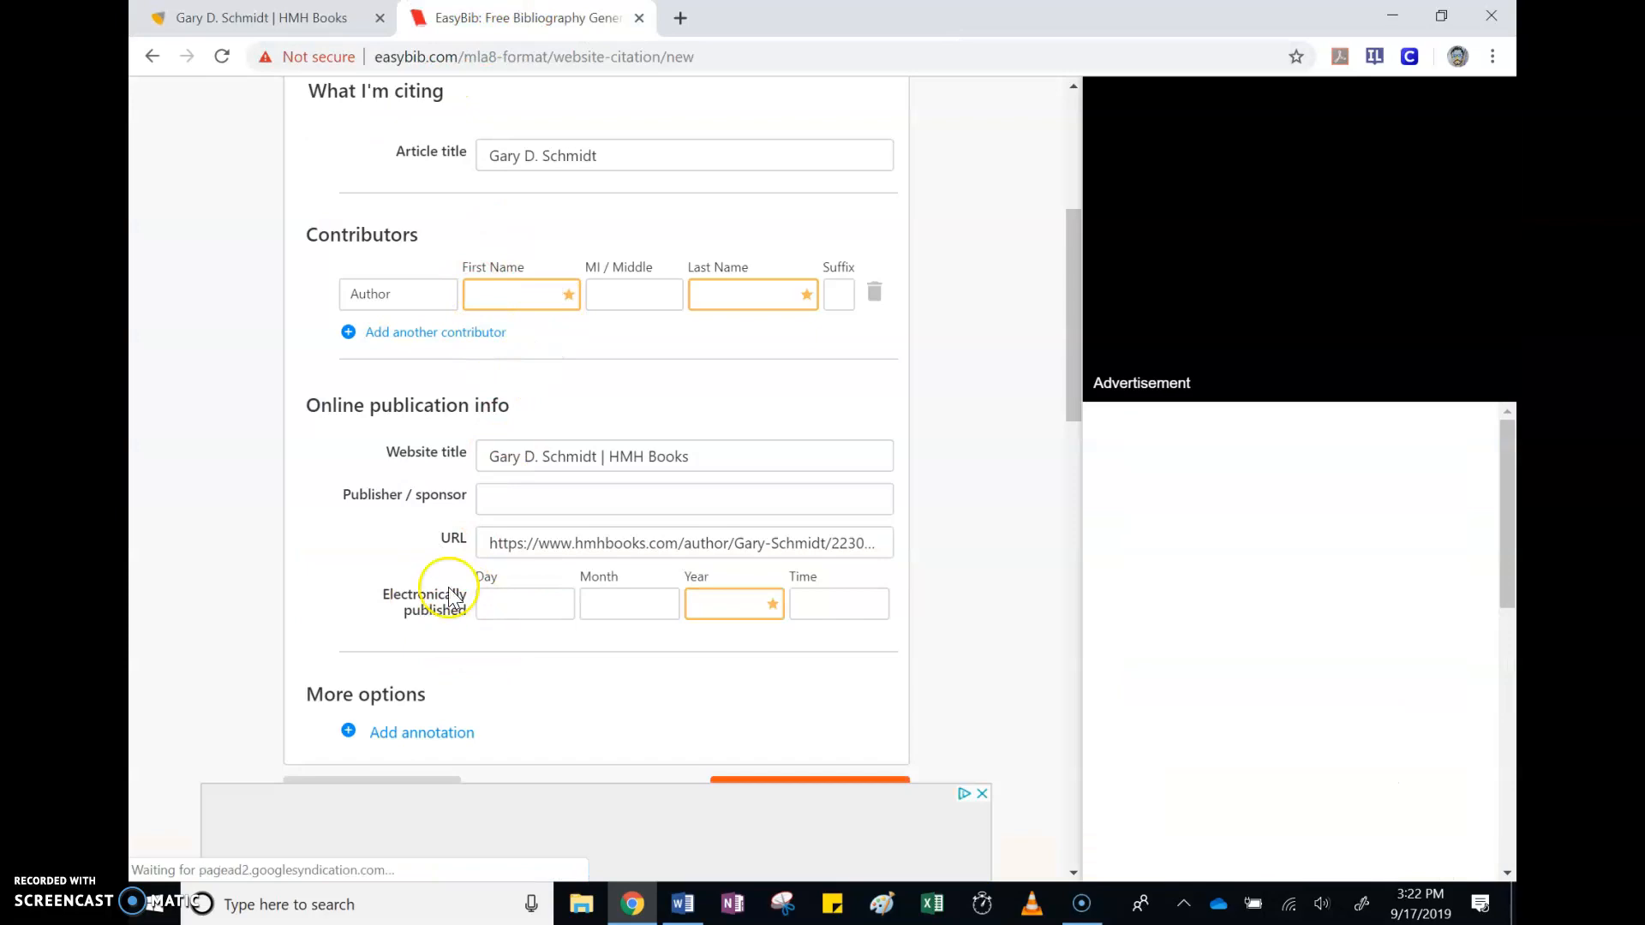
scroll(606, 588, "down", 1)
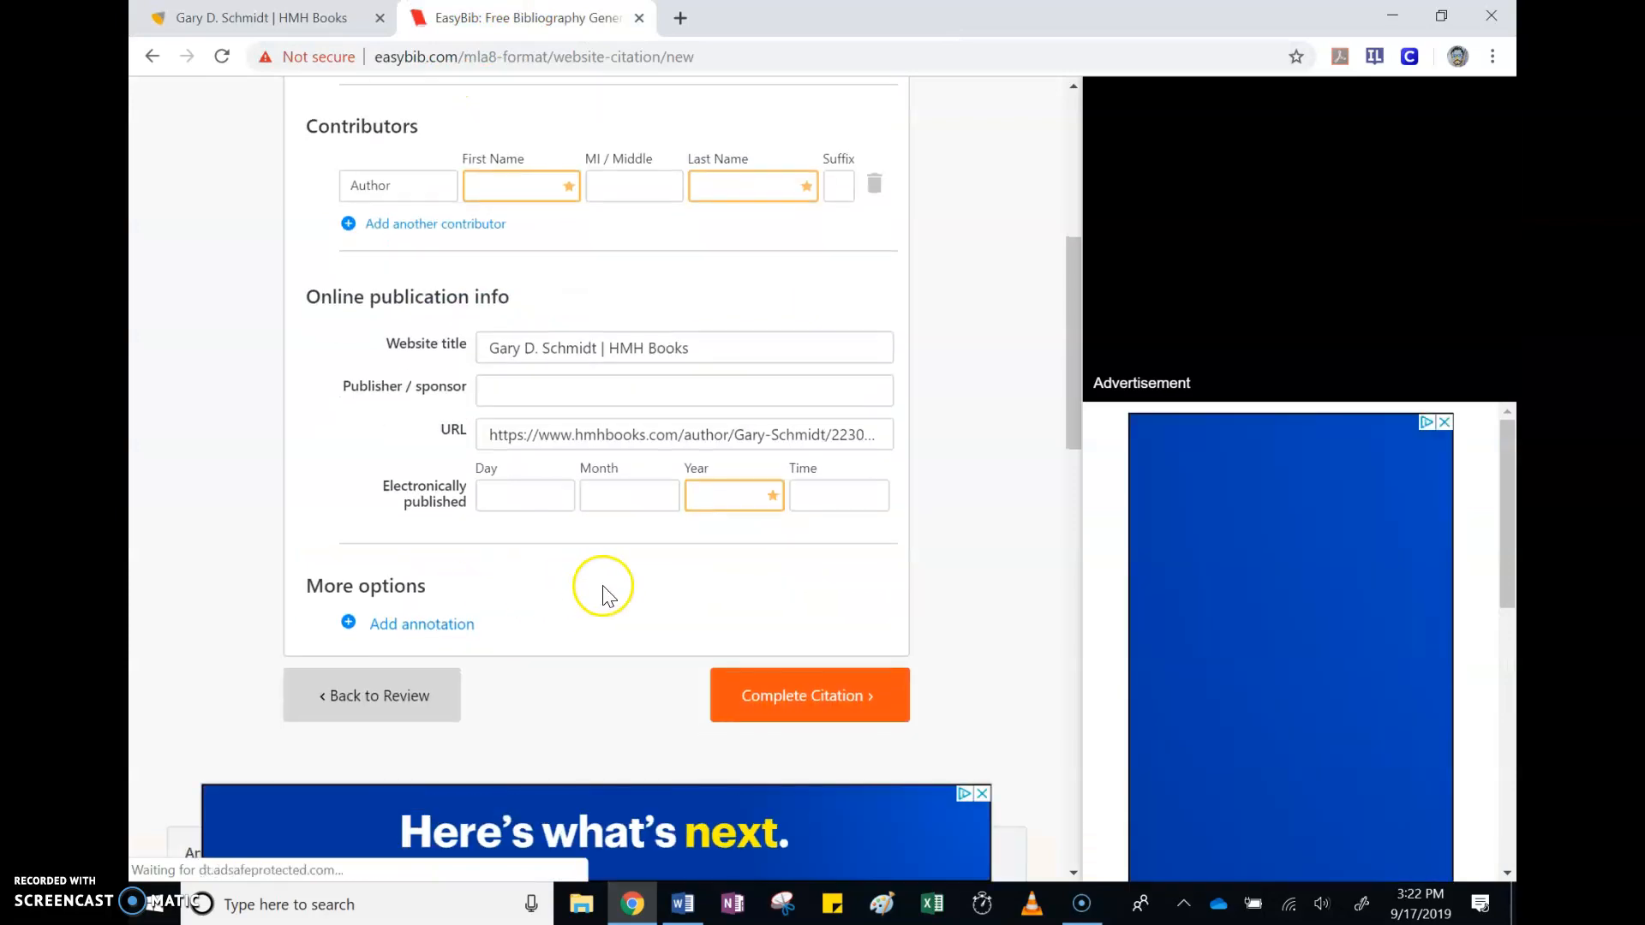
left_click(883, 694)
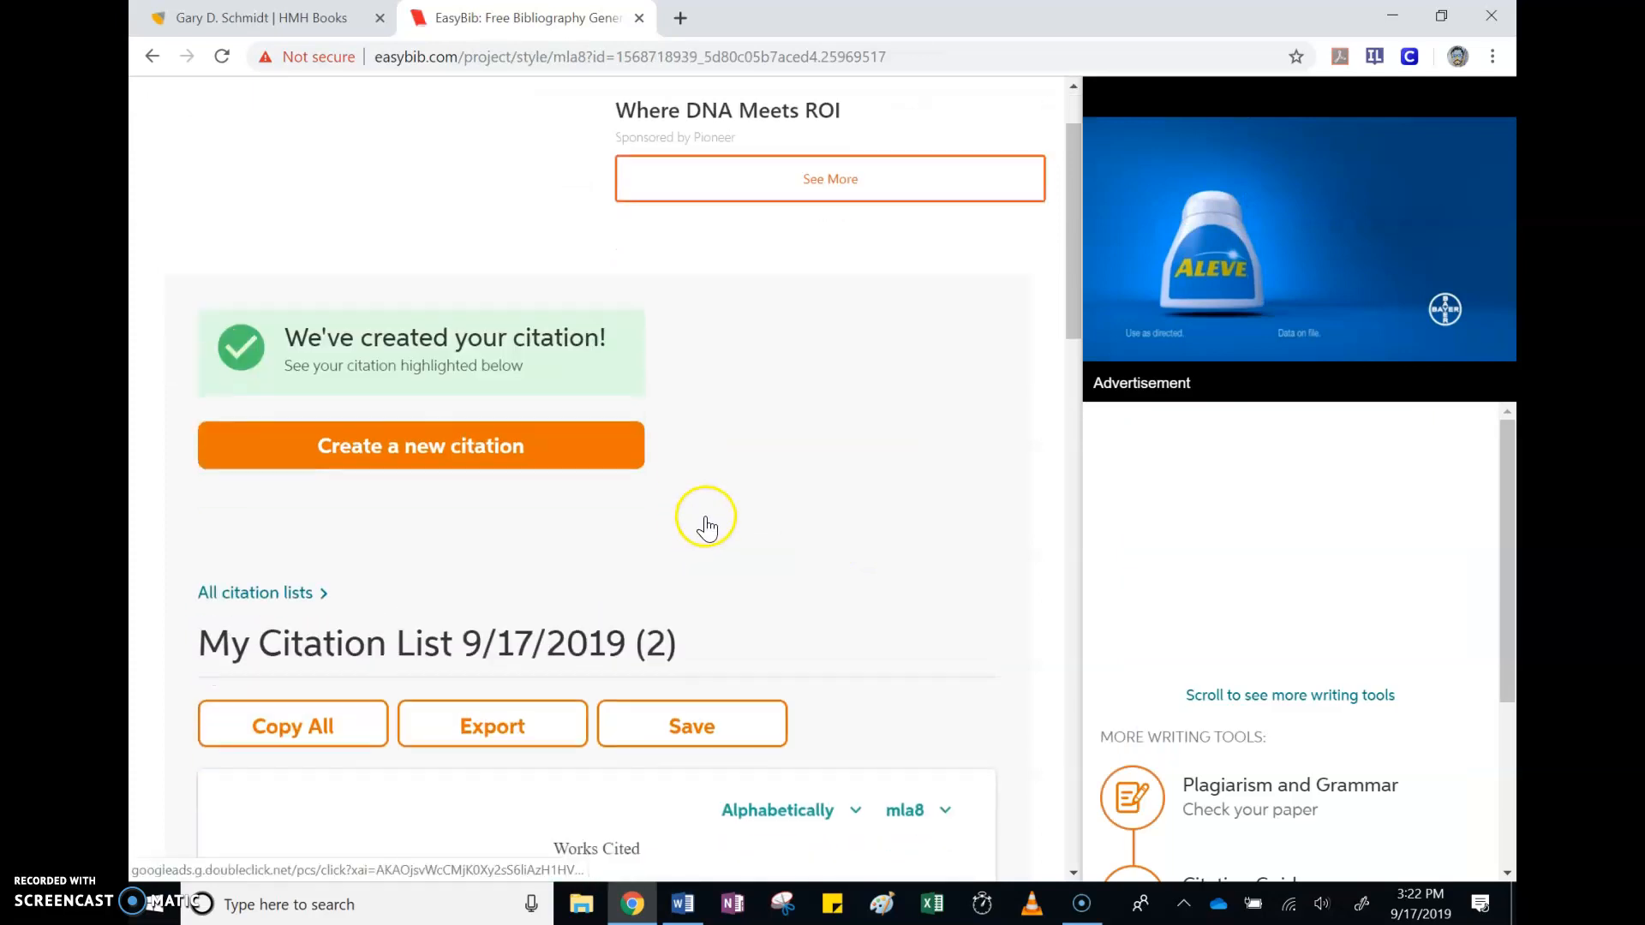
- Copy the bibliography citation of the Gary D. Schmidt HMH Books page from the Works Cited list
scroll(728, 518, "down", 3)
mouse_move(535, 685)
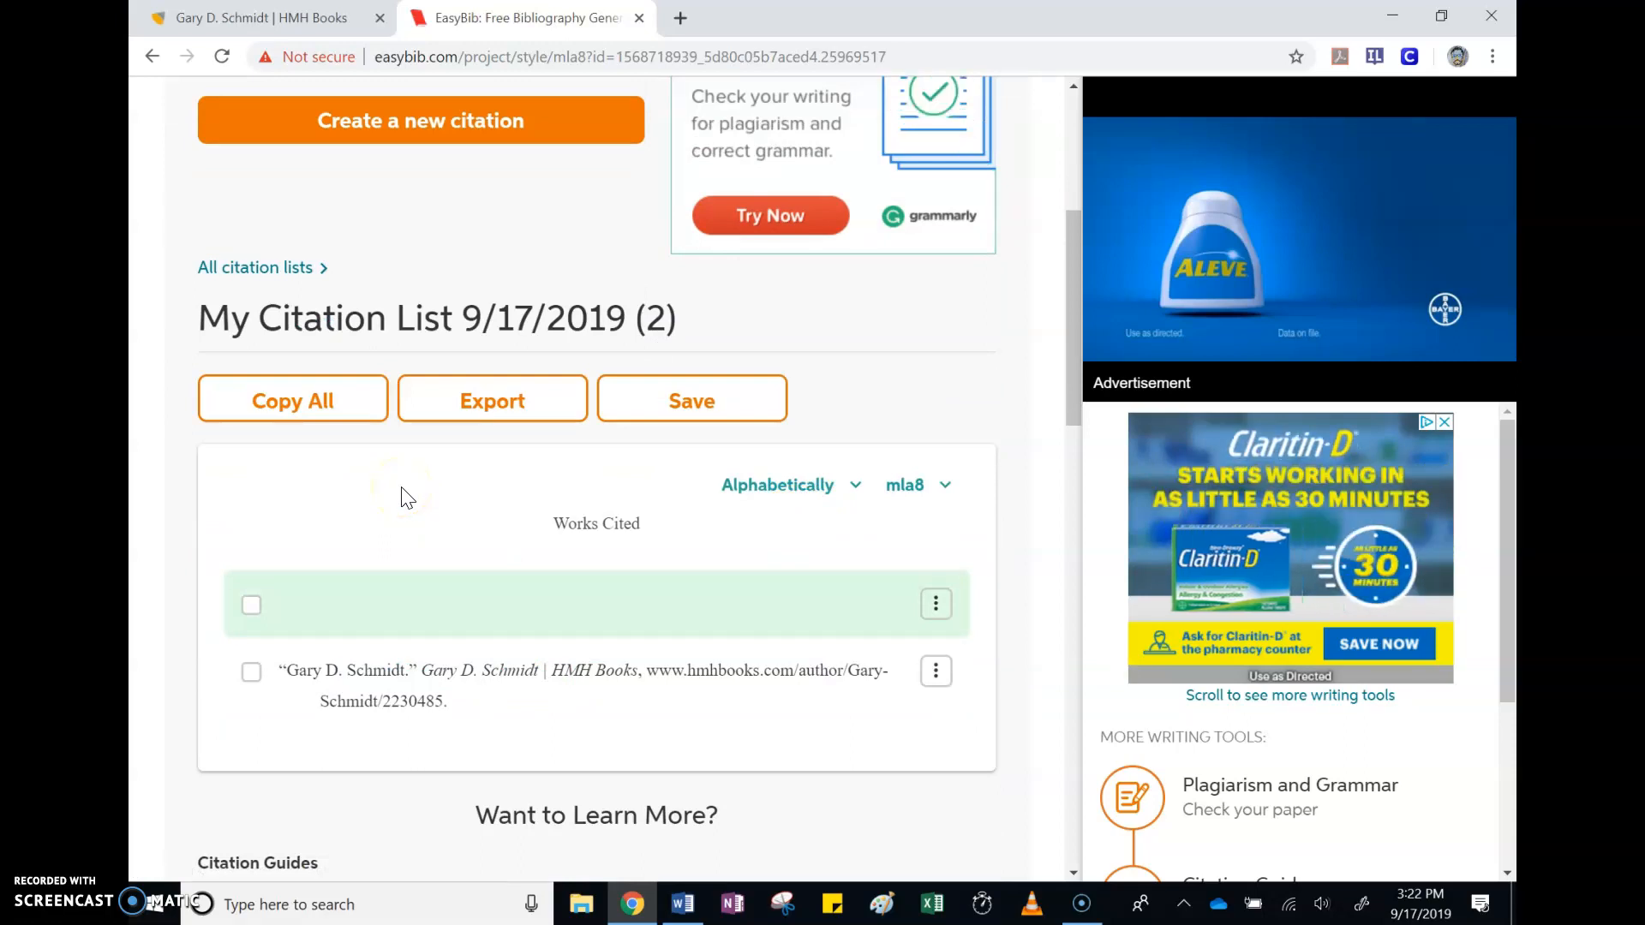
mouse_move(454, 673)
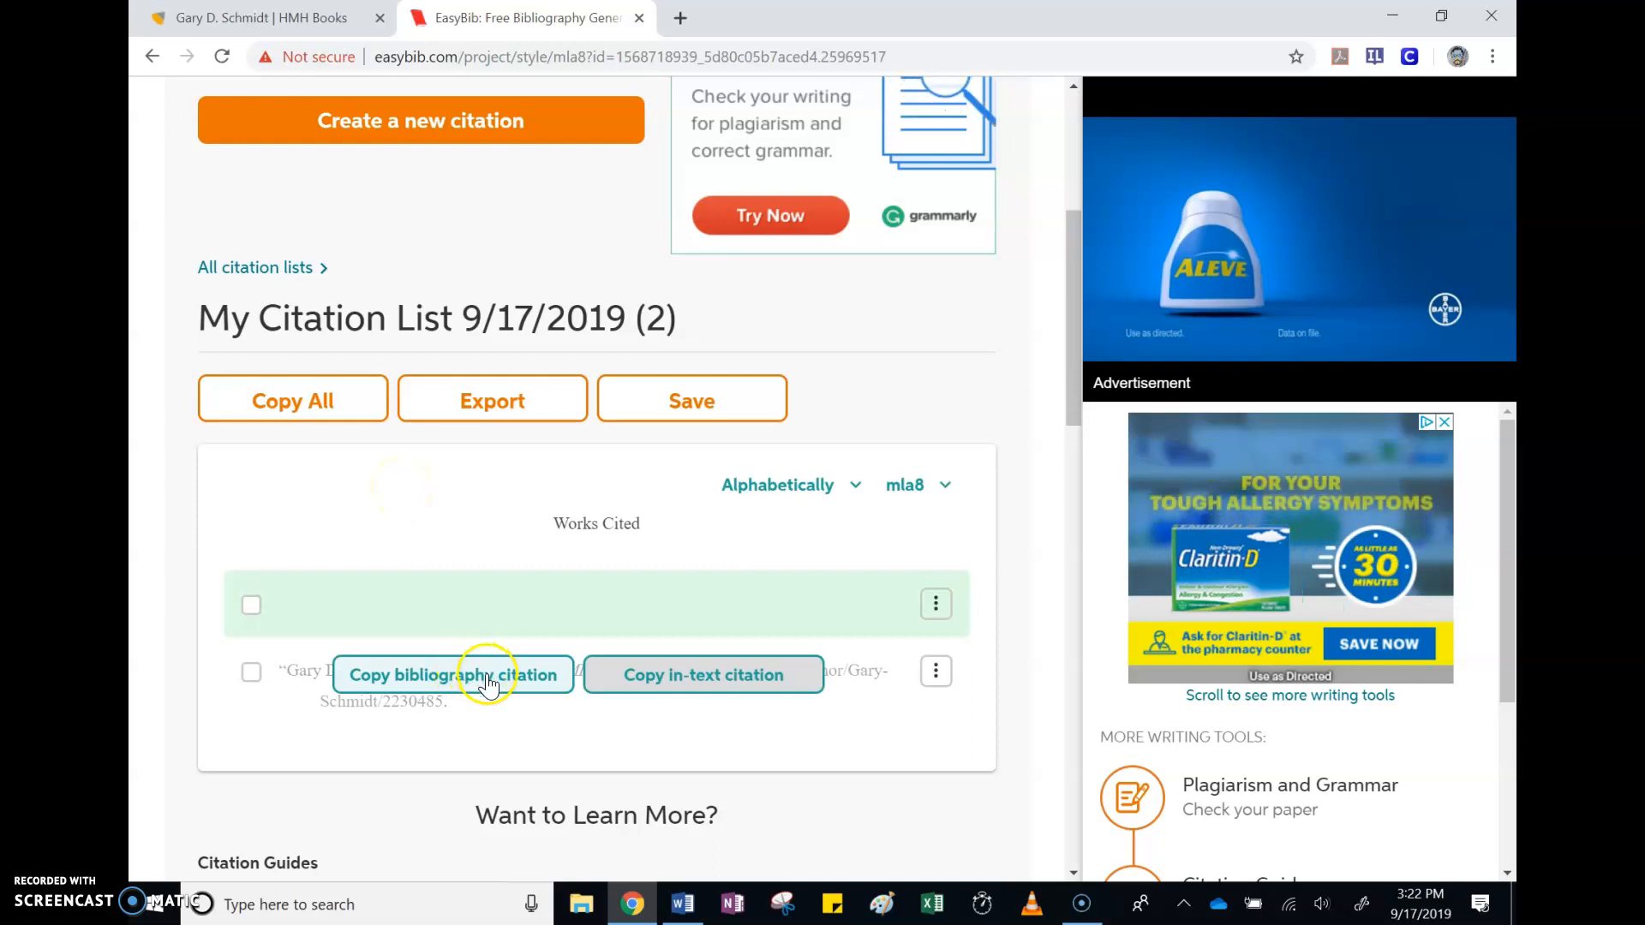
left_click(486, 677)
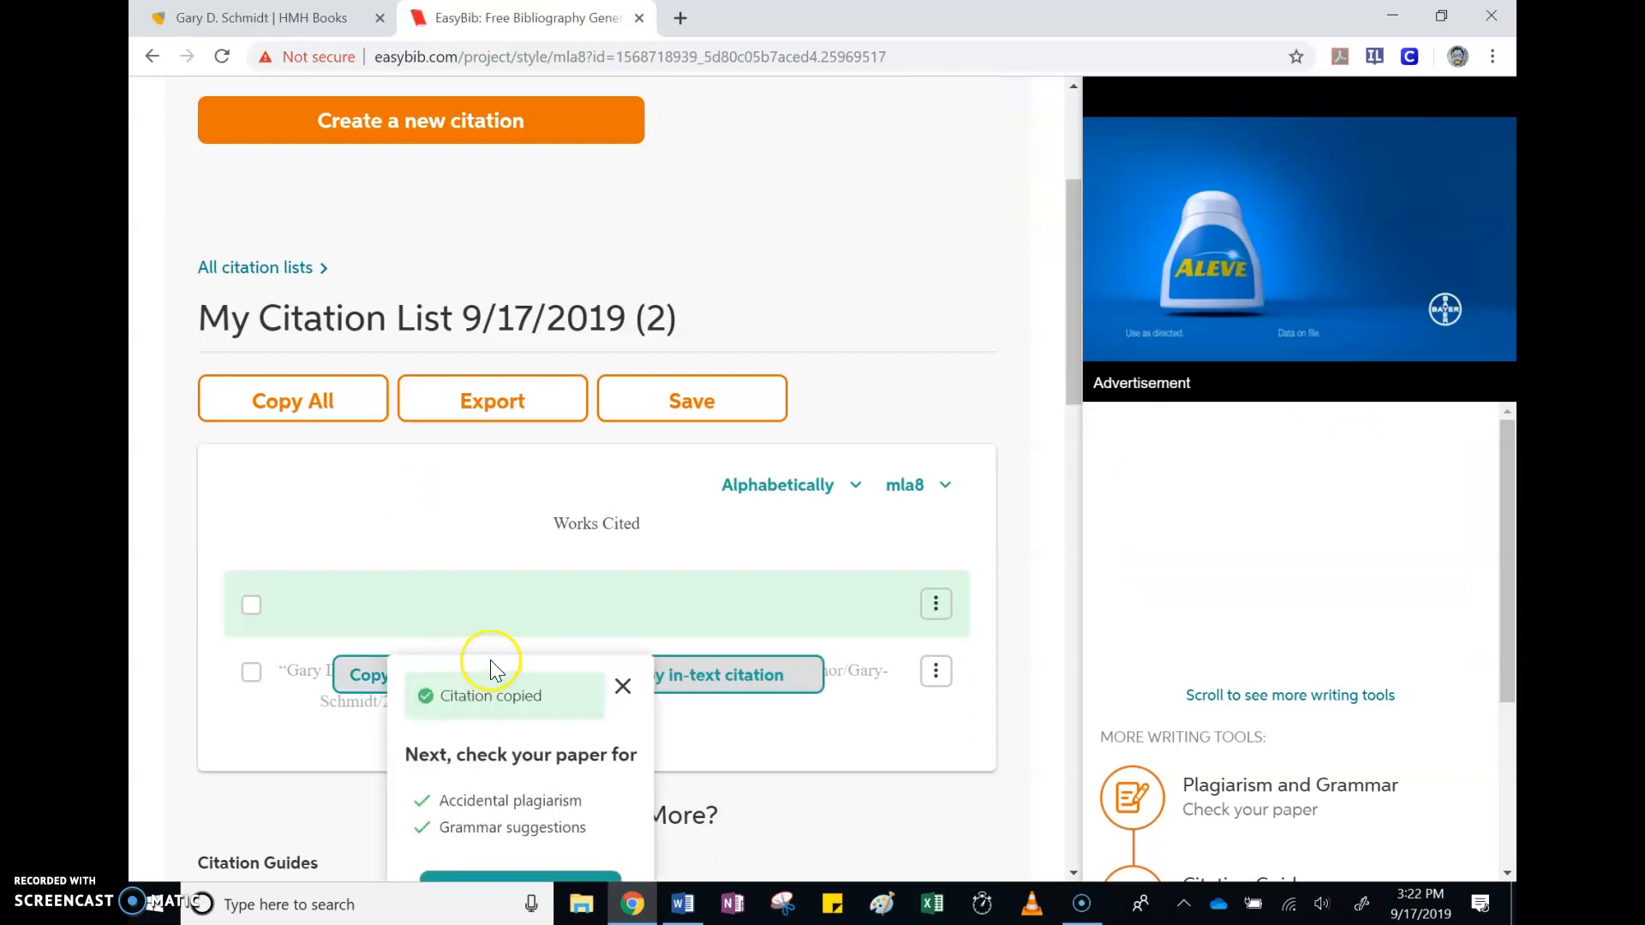
- Switch to the AS Note Dump document in Word and replace the EX 4 source link with the copied citation
left_click(683, 907)
left_click(1220, 508)
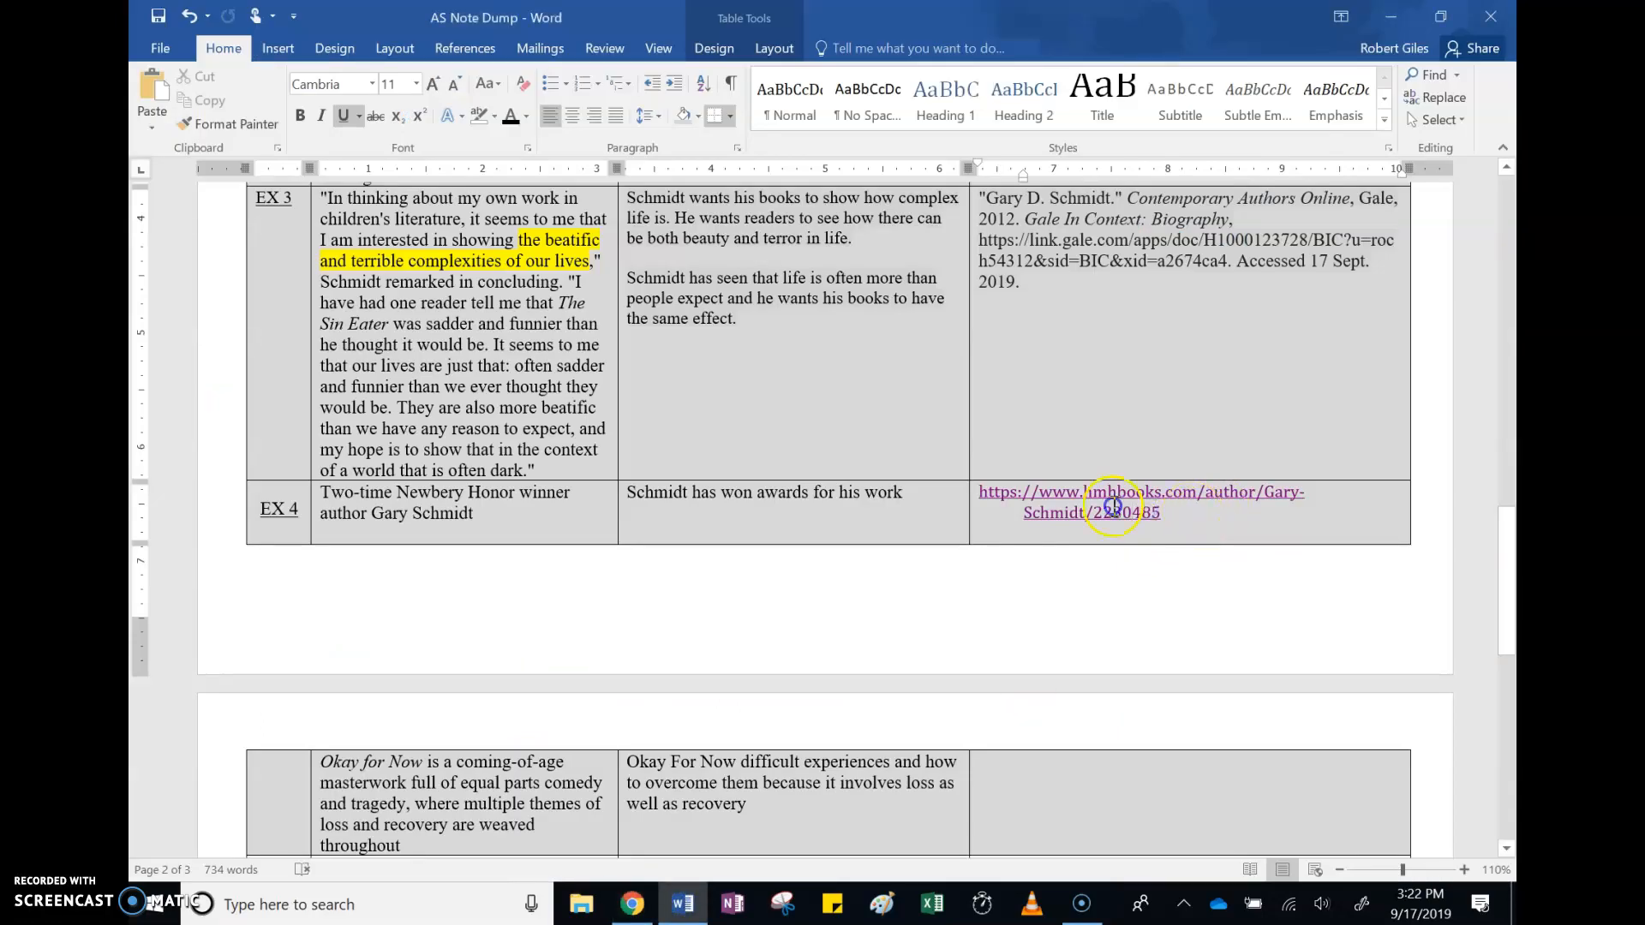
left_click_drag(1149, 510, 986, 499)
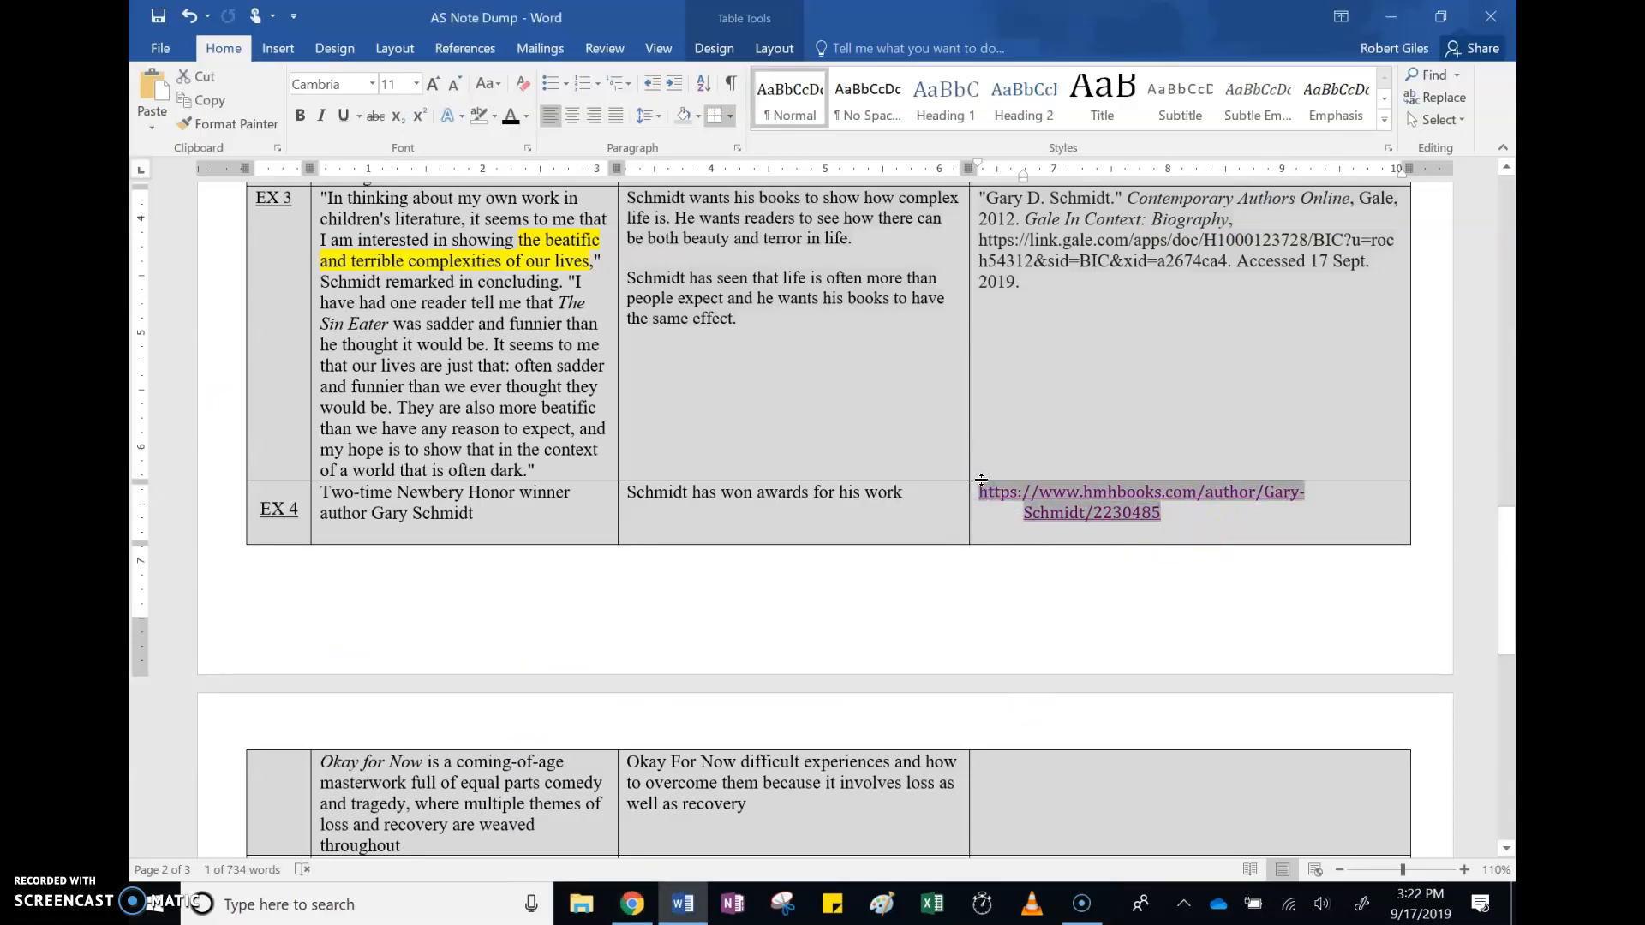
key("ctrl+v")
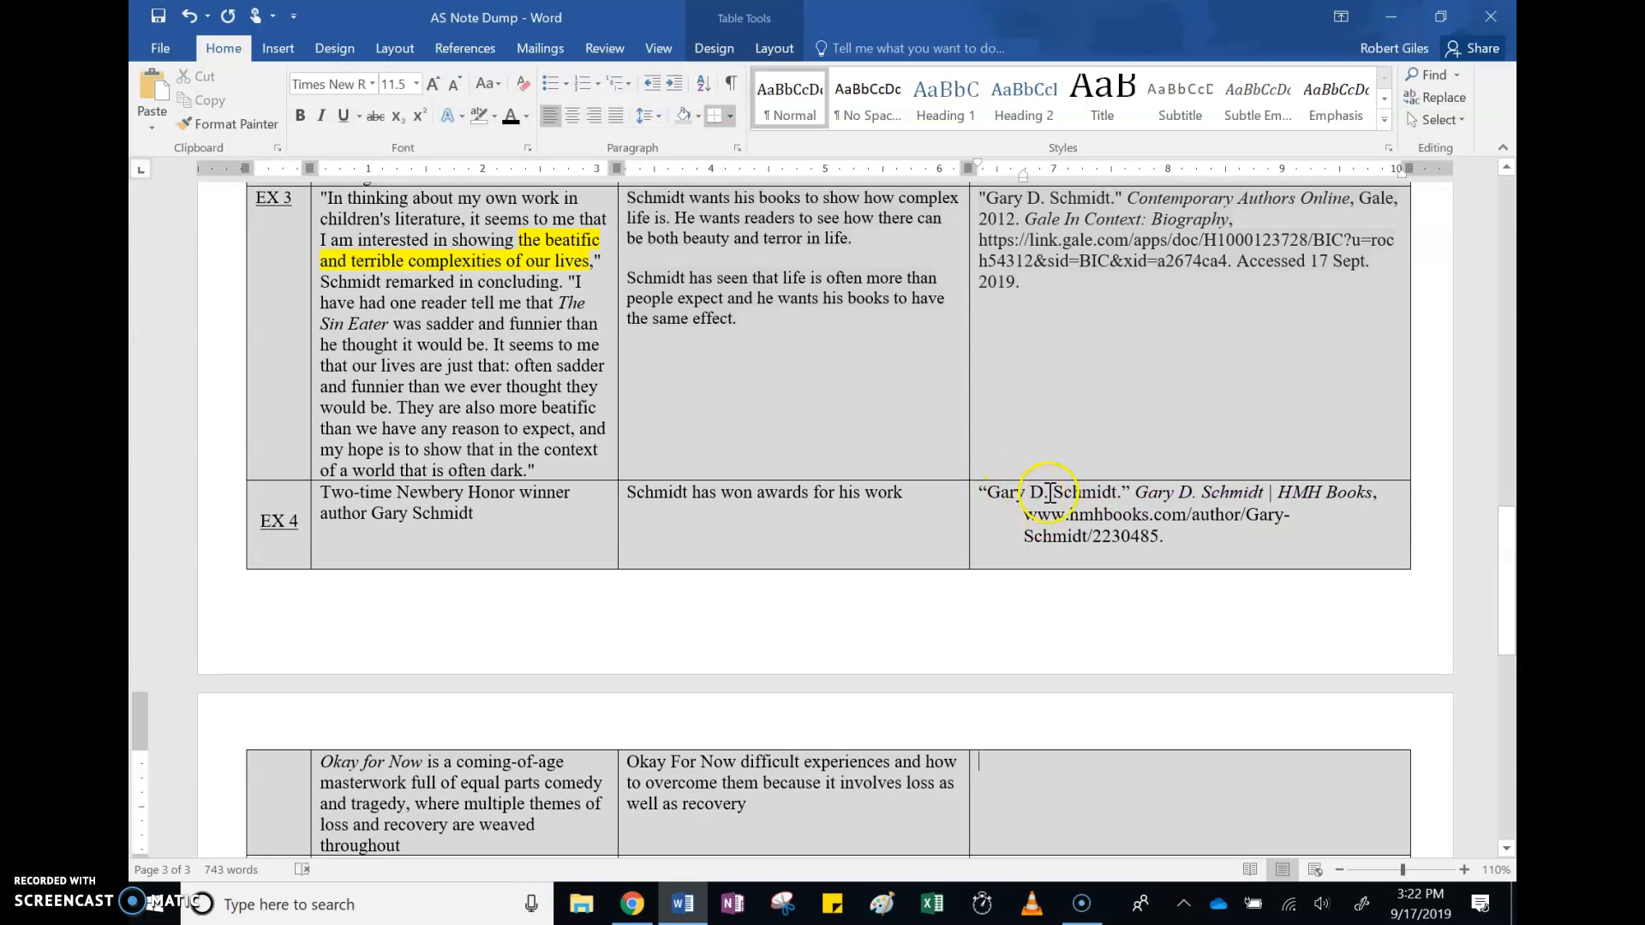
- Compare the EX 4 citation with the source citations in the table rows above it
scroll(1170, 493, "up", 2)
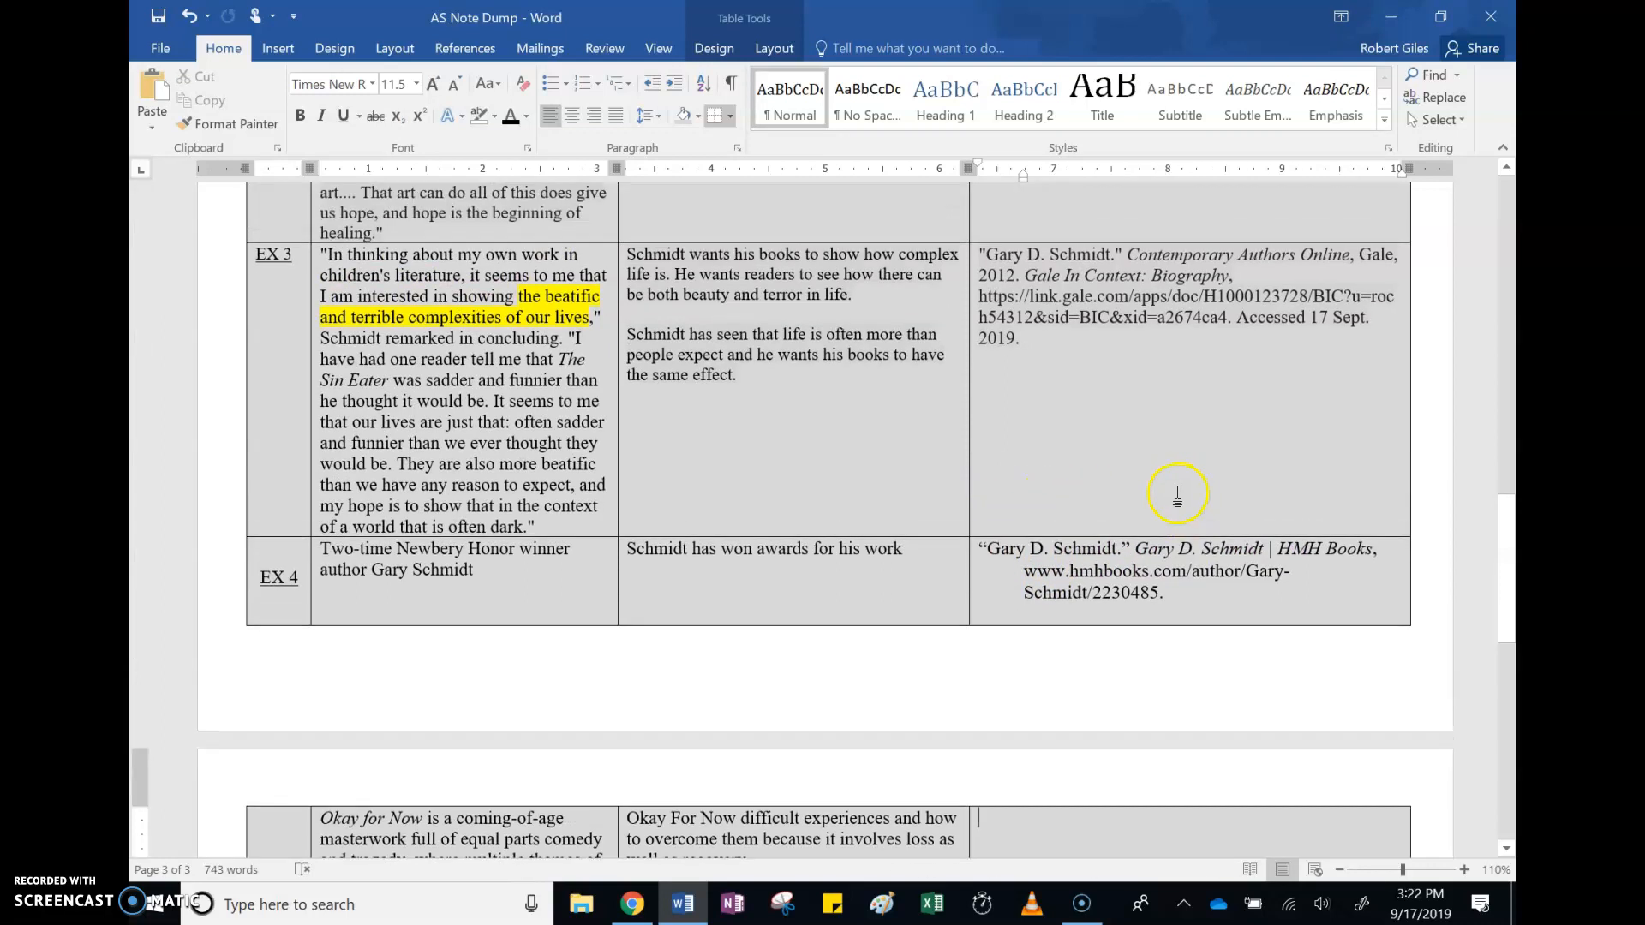
scroll(1177, 494, "up", 1)
mouse_move(1503, 539)
left_mouse_down()
mouse_move(1498, 476)
mouse_move(1502, 513)
left_mouse_up()
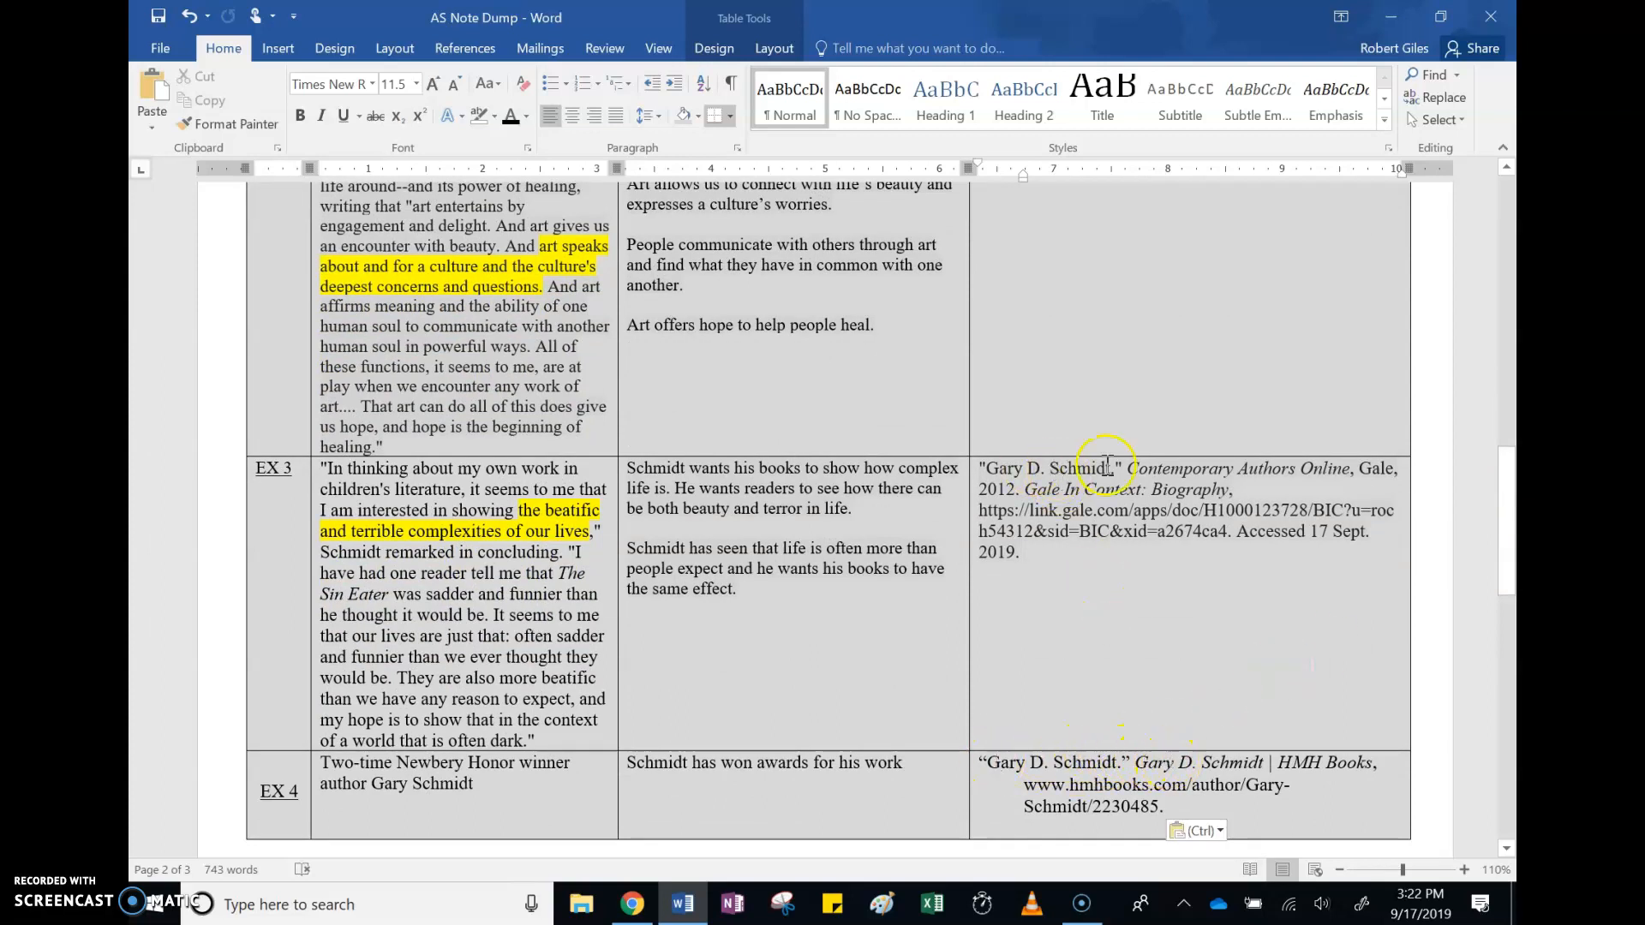
scroll(1152, 445, "up", 2)
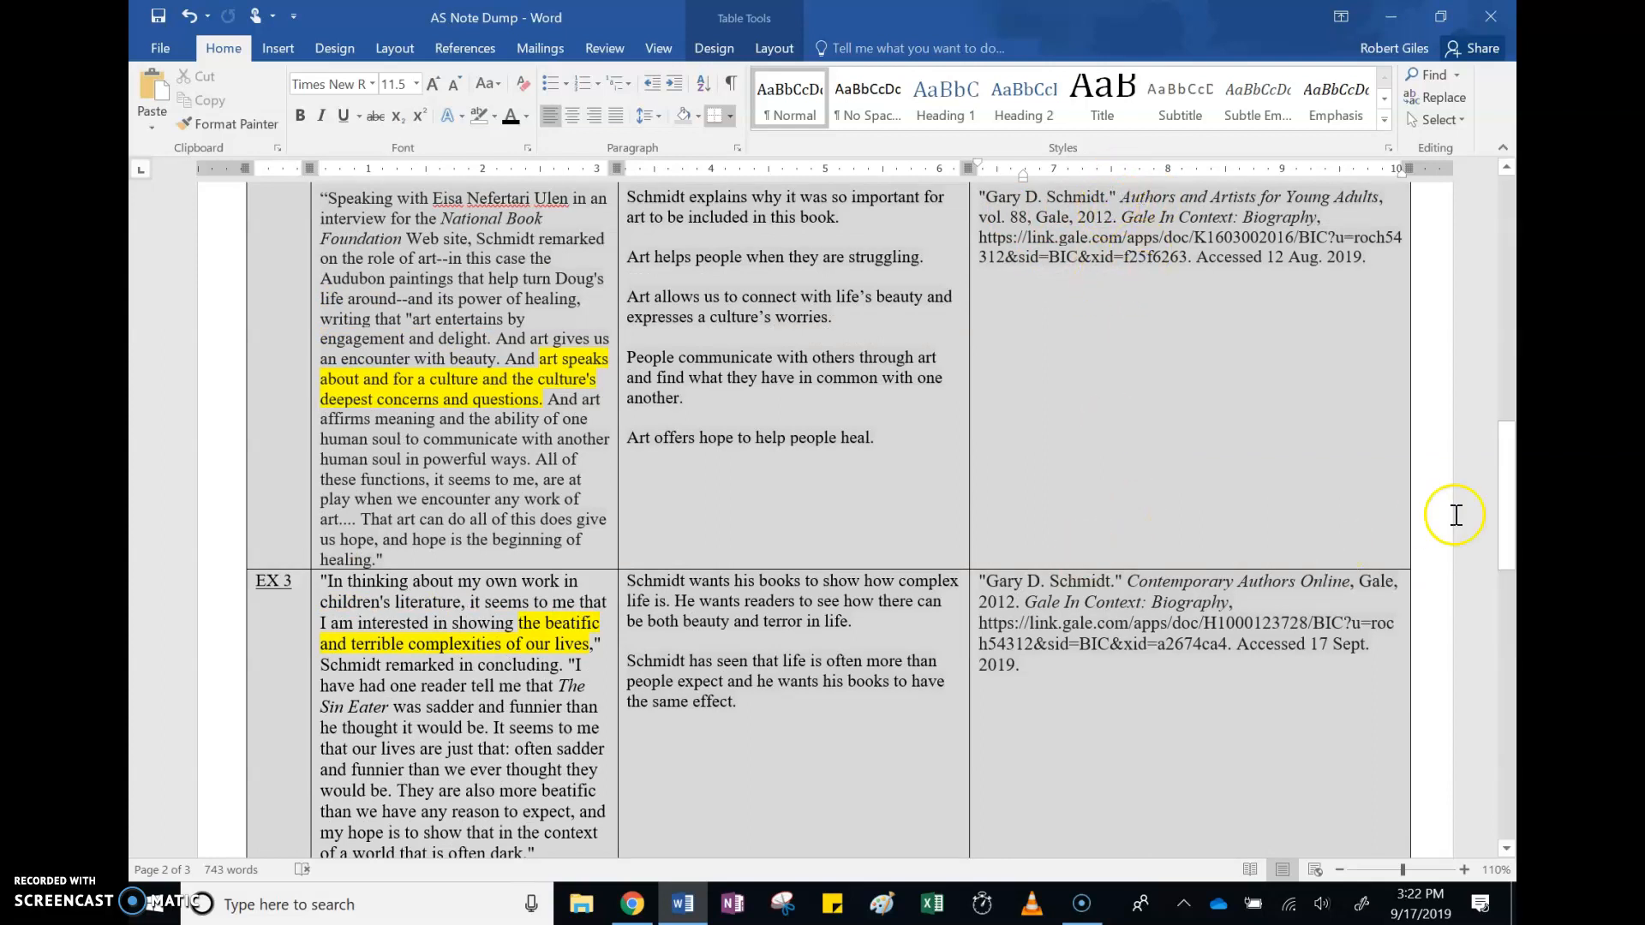
left_click_drag(1507, 475, 1507, 555)
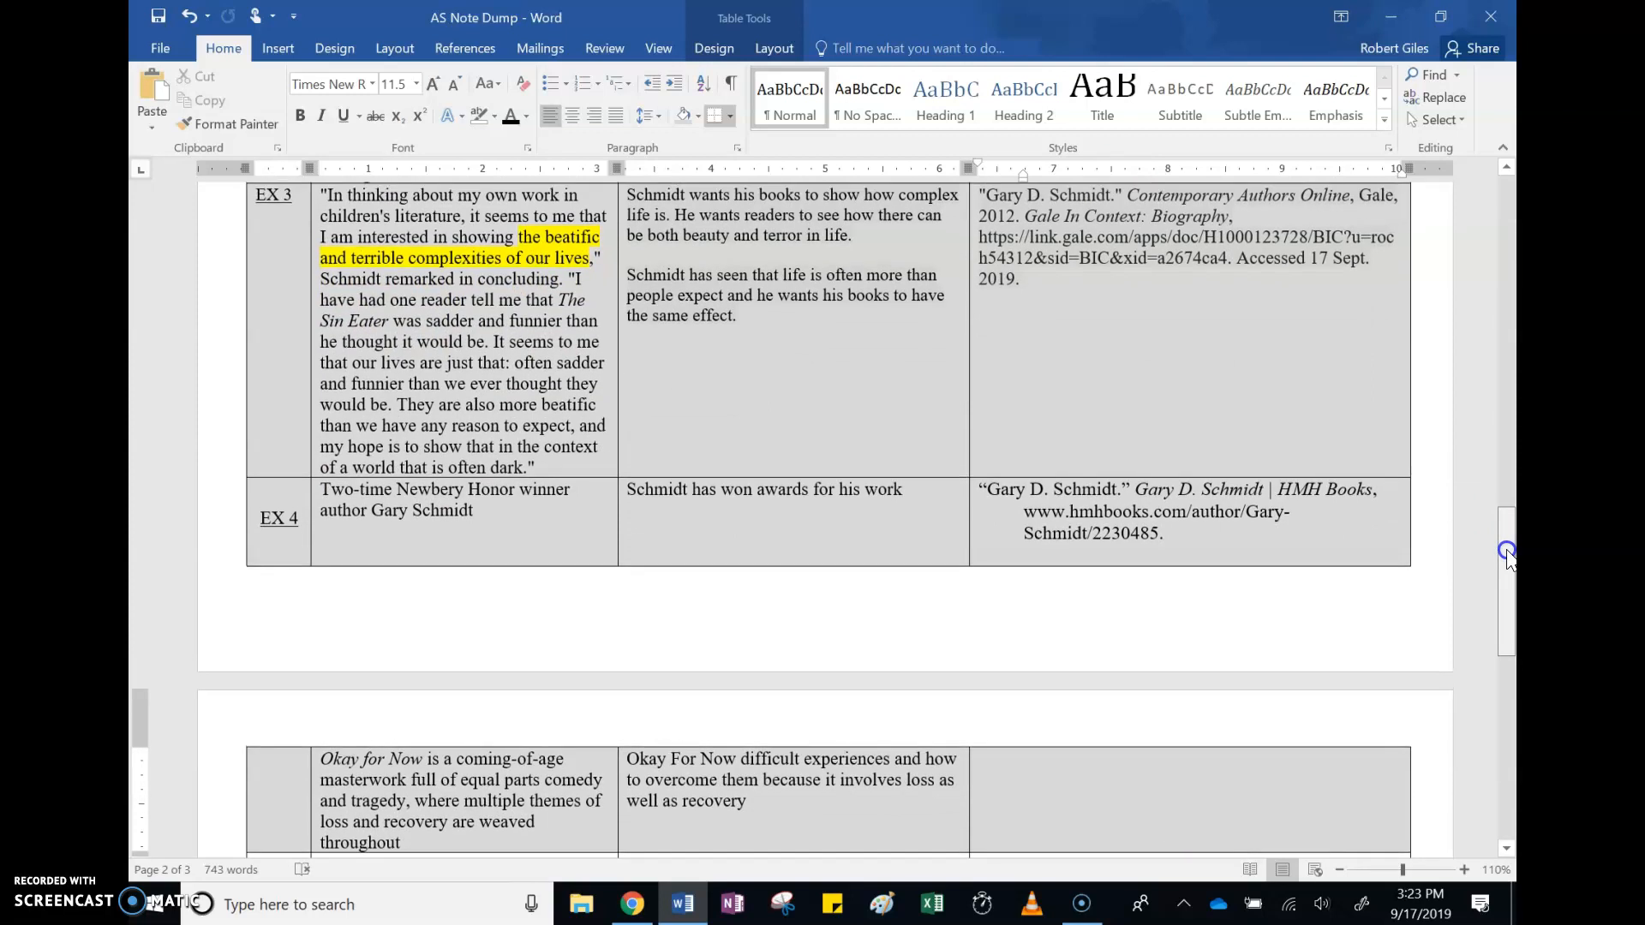